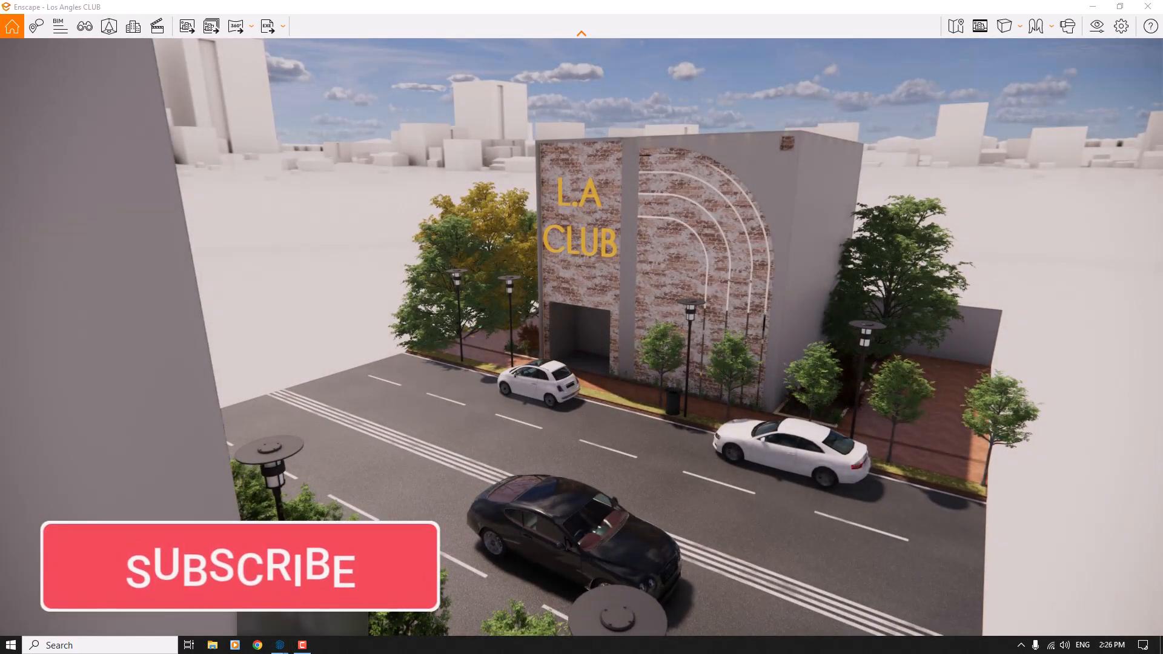
{"action": "right_click_drag", "start_coordinate": [645, 429], "coordinate": [627, 410]}
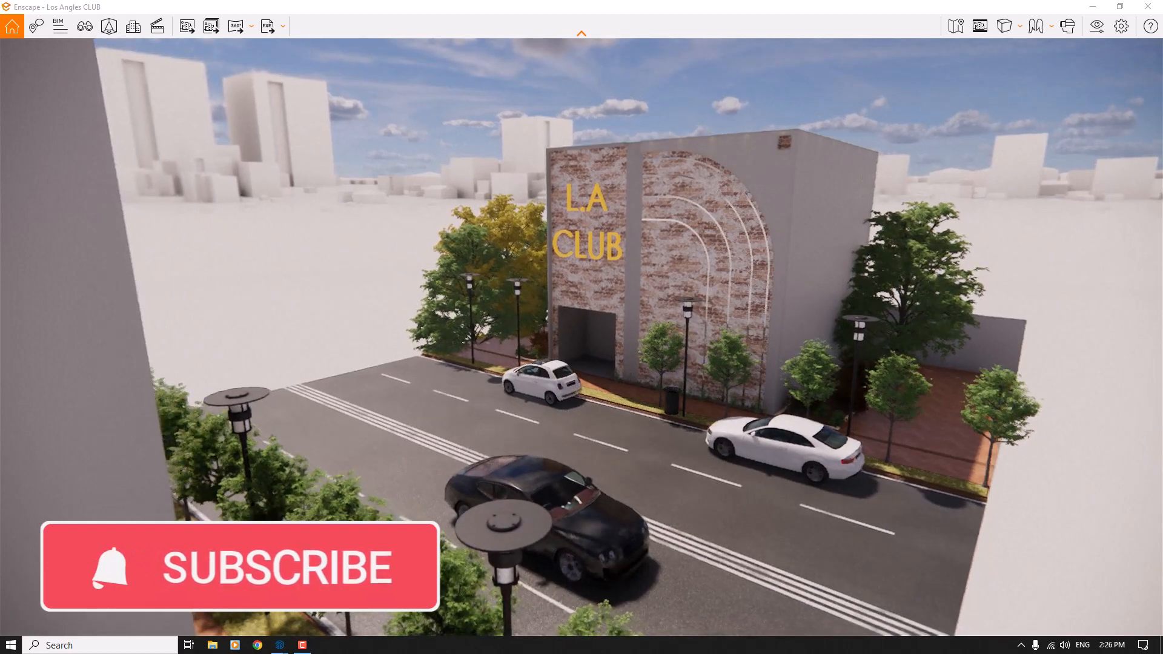
{"action": "key", "text": "w"}
{"action": "left_click_drag", "start_coordinate": [626, 406], "coordinate": [714, 381]}
{"action": "key", "text": "w"}
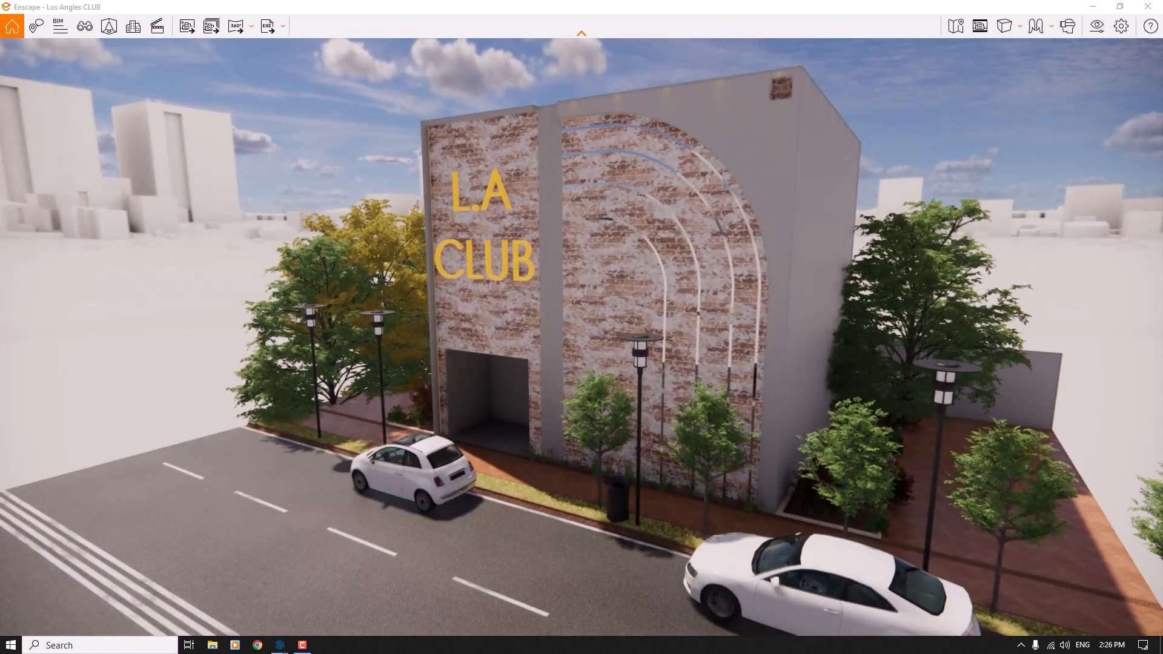
- Load the saved view S1 of the Los Angles CLUB project and close the view management list
{"action": "key", "text": "f"}
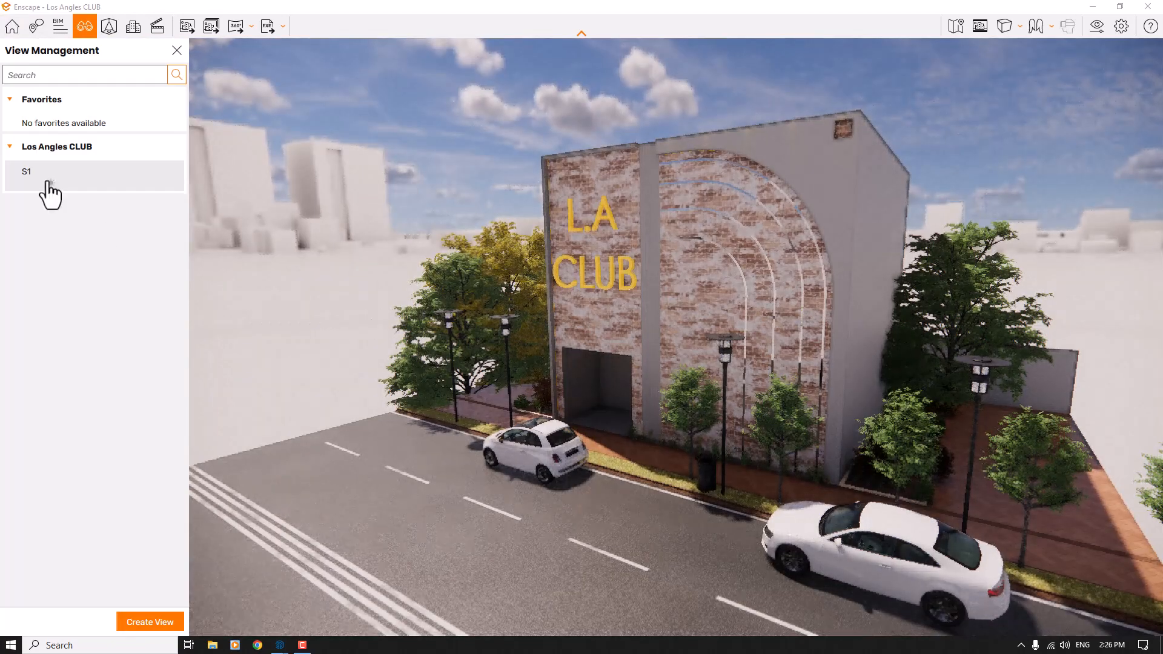
{"action": "left_click", "coordinate": [40, 179]}
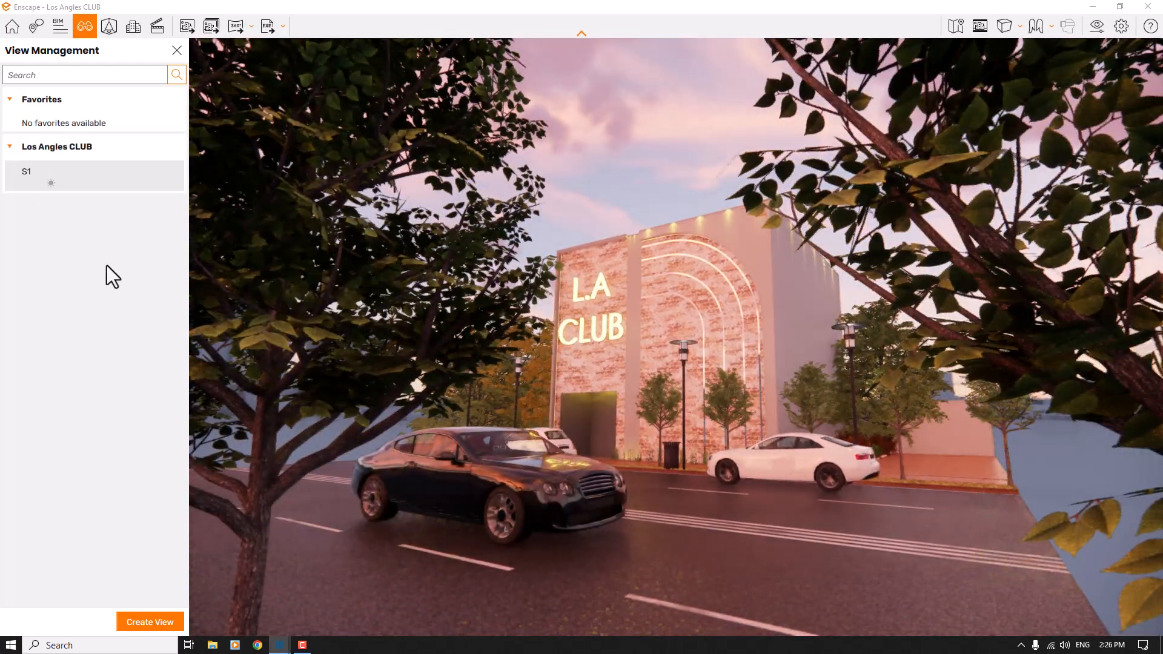
{"action": "left_click", "coordinate": [177, 52]}
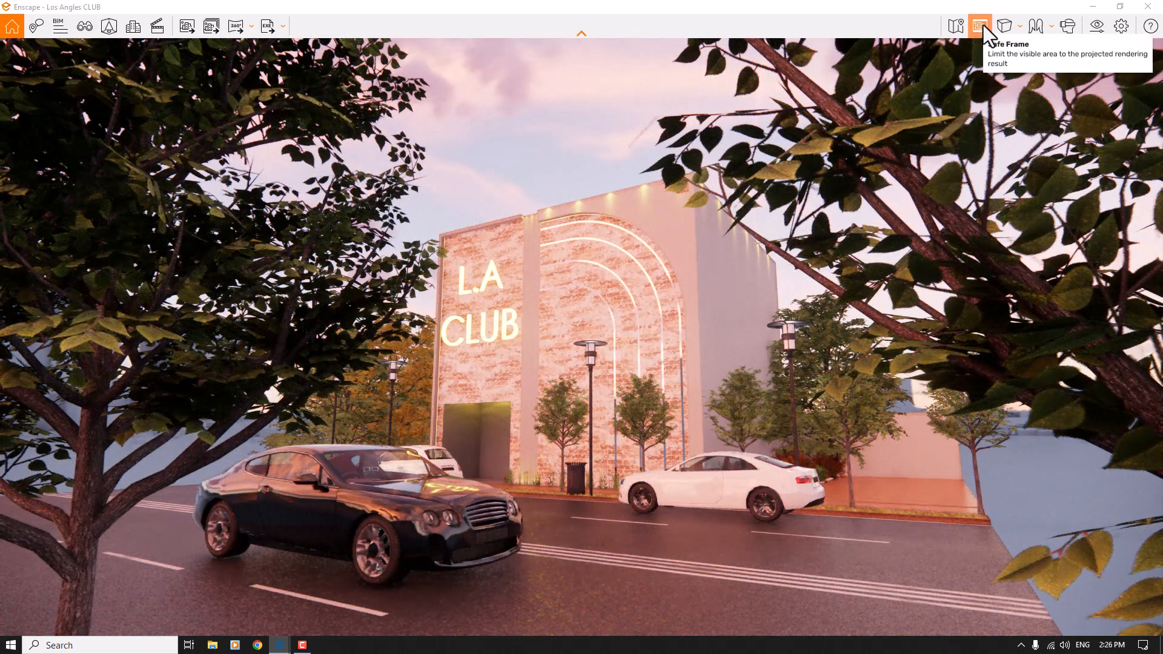
- Show the safe frame around the render area and switch the camera to two-point projection
{"action": "left_click", "coordinate": [982, 24]}
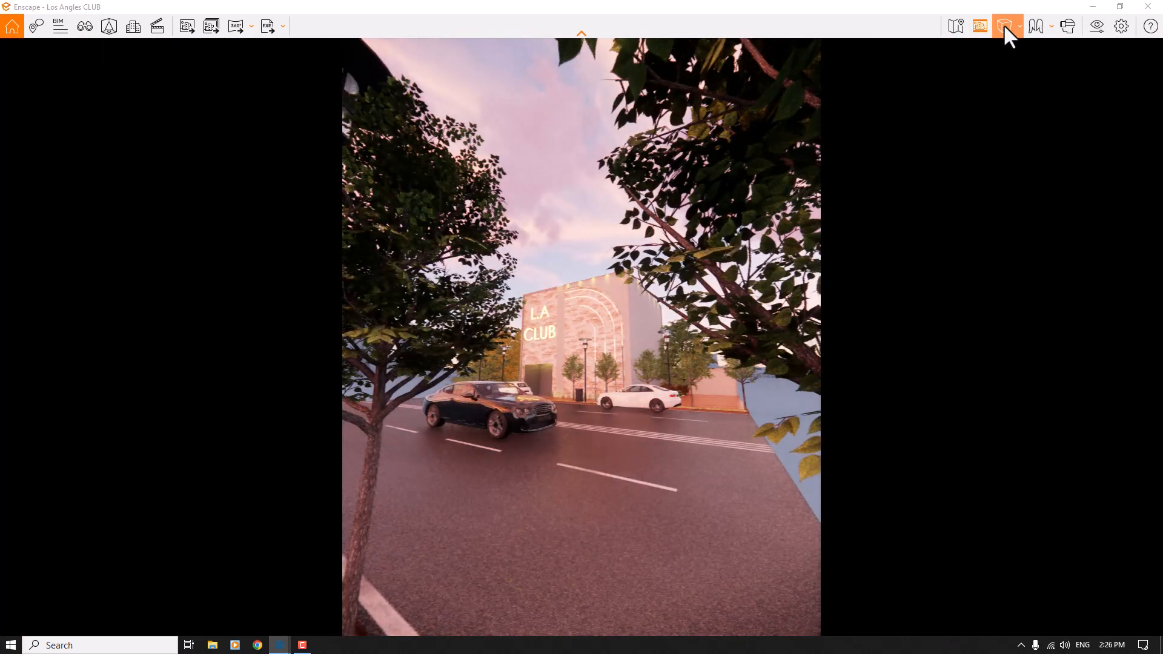
{"action": "left_click", "coordinate": [1003, 24]}
{"action": "left_click", "coordinate": [1029, 70]}
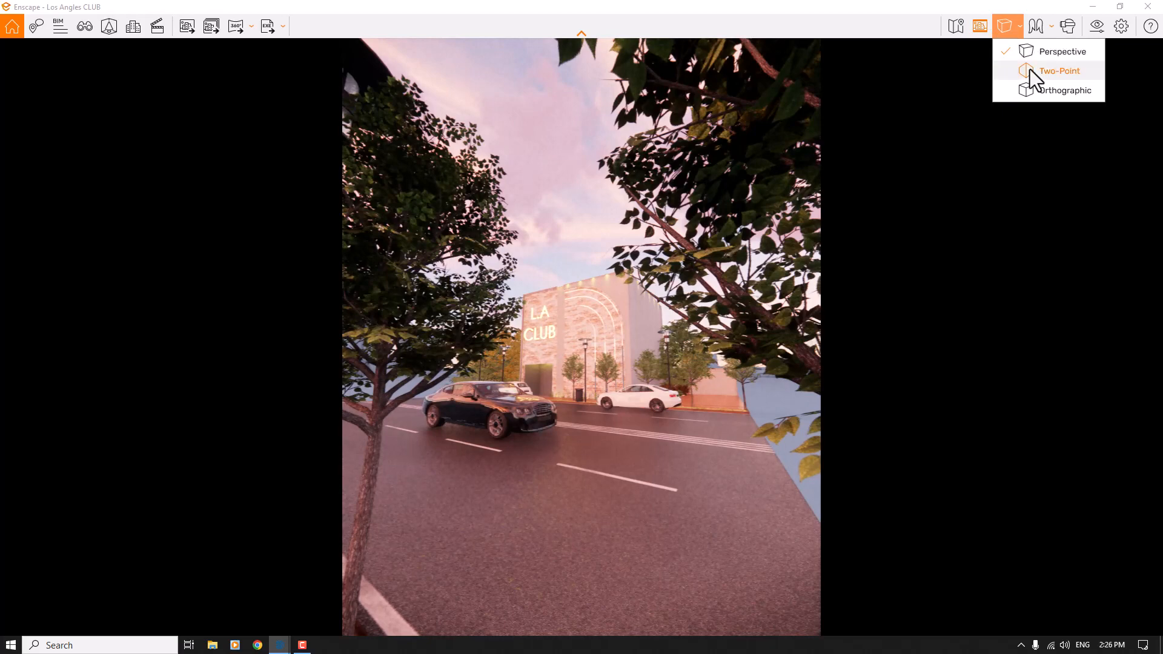
{"action": "left_click", "coordinate": [586, 342]}
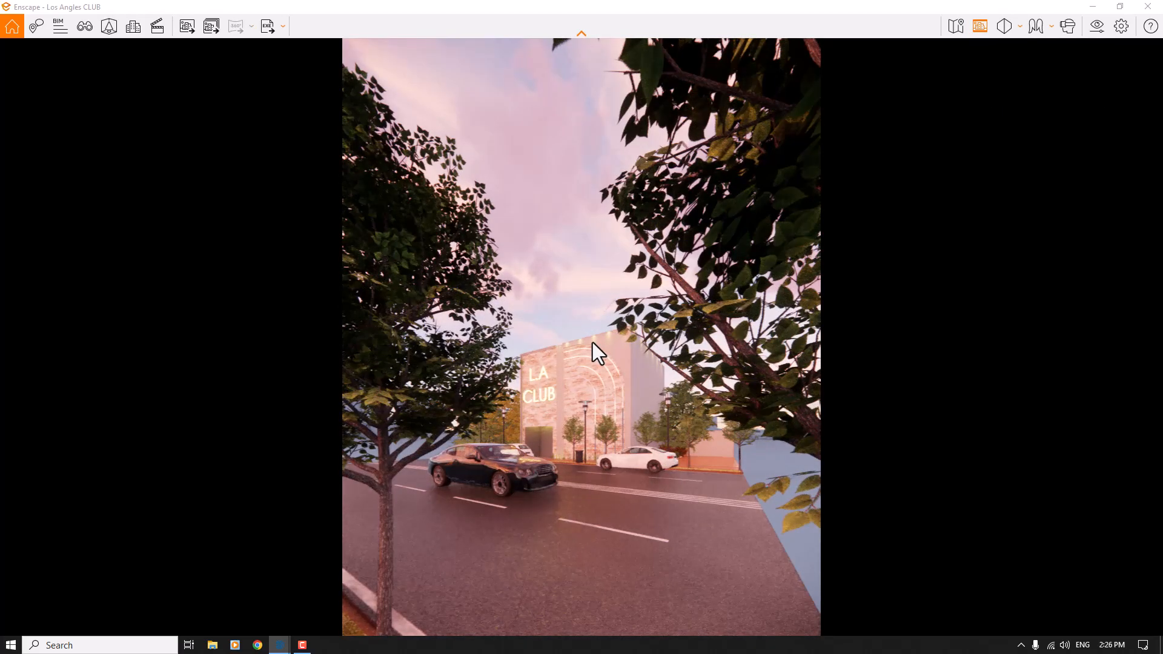
- Set the camera's field of view to 40° in the visual settings
{"action": "left_click", "coordinate": [1096, 26]}
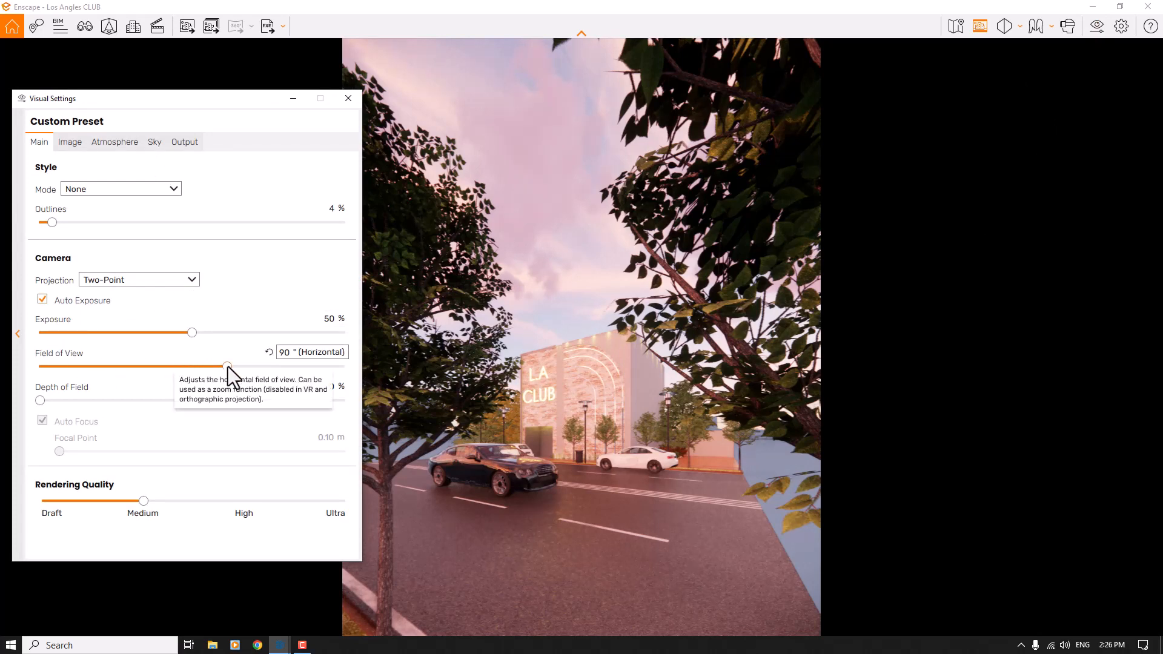
{"action": "double_click", "coordinate": [285, 353]}
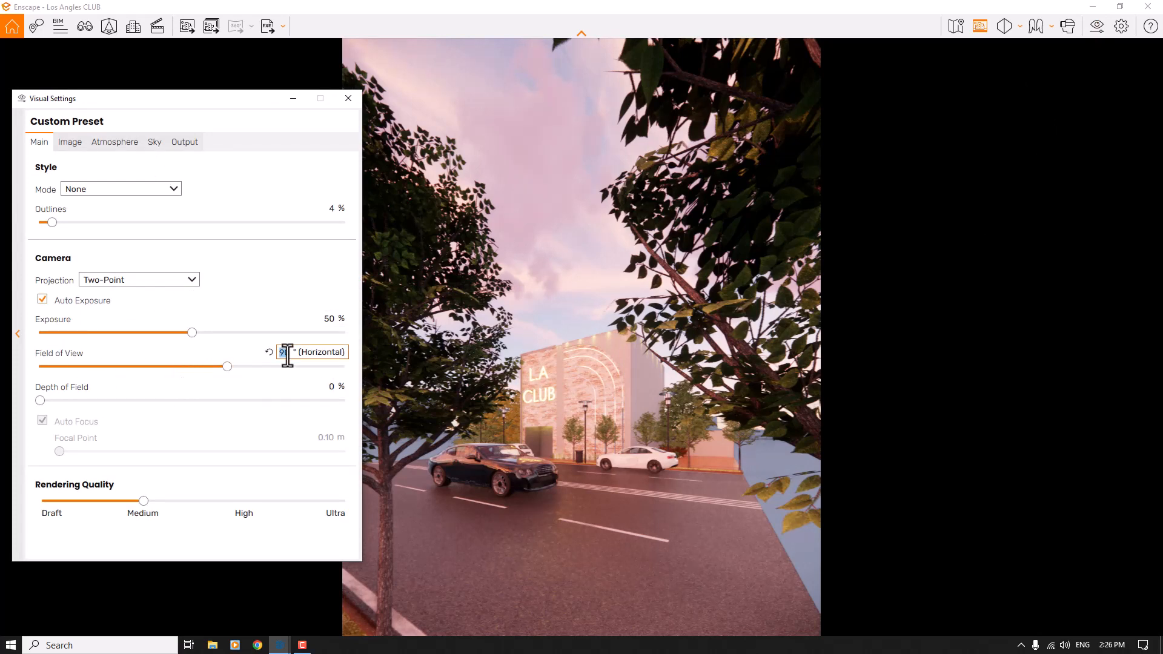
{"action": "type", "text": "40"}
{"action": "key", "text": "Return"}
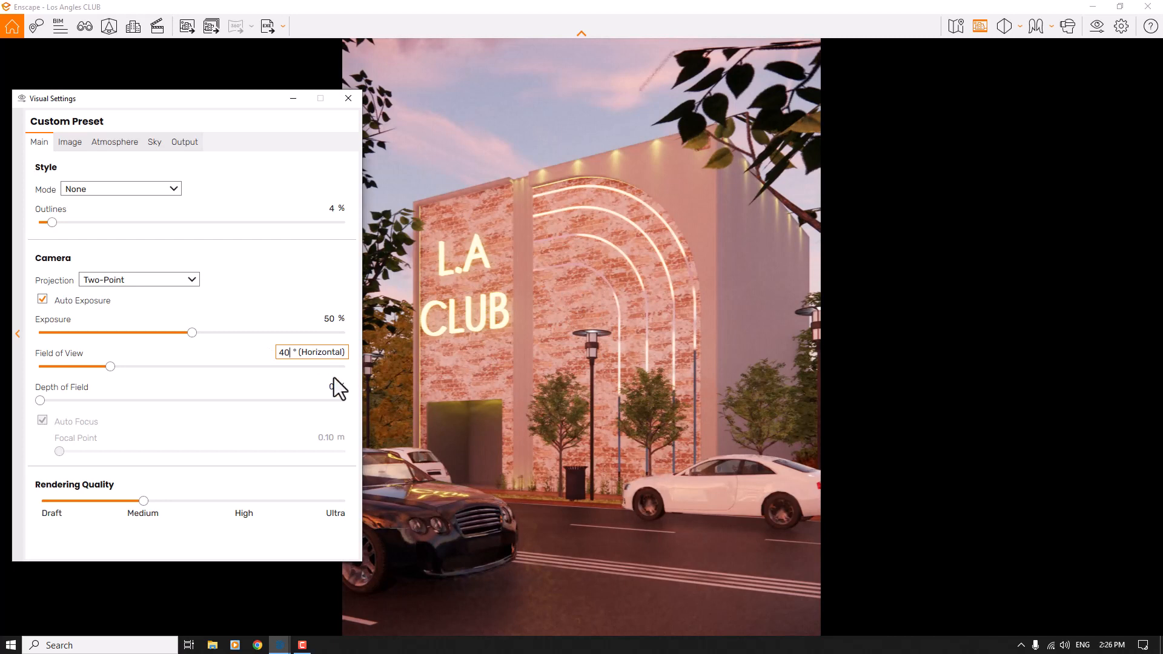
- Try a 21% depth of field with the focal point moved to shorter distances
{"action": "left_click_drag", "start_coordinate": [41, 400], "coordinate": [84, 400]}
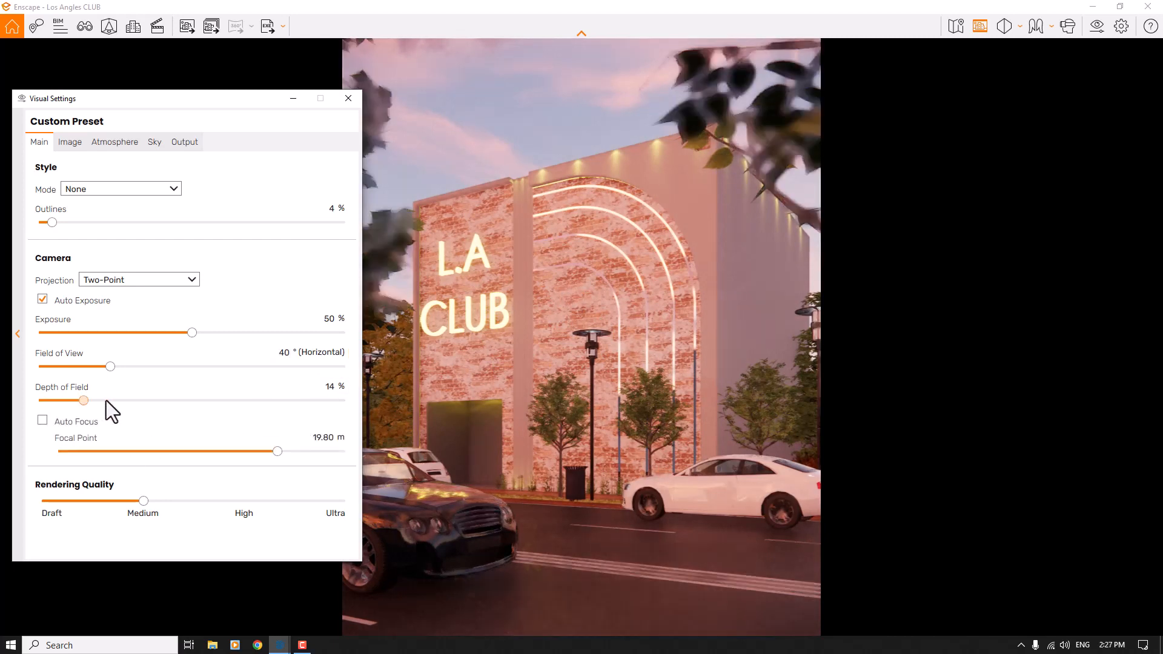
{"action": "left_click_drag", "start_coordinate": [281, 453], "coordinate": [251, 452]}
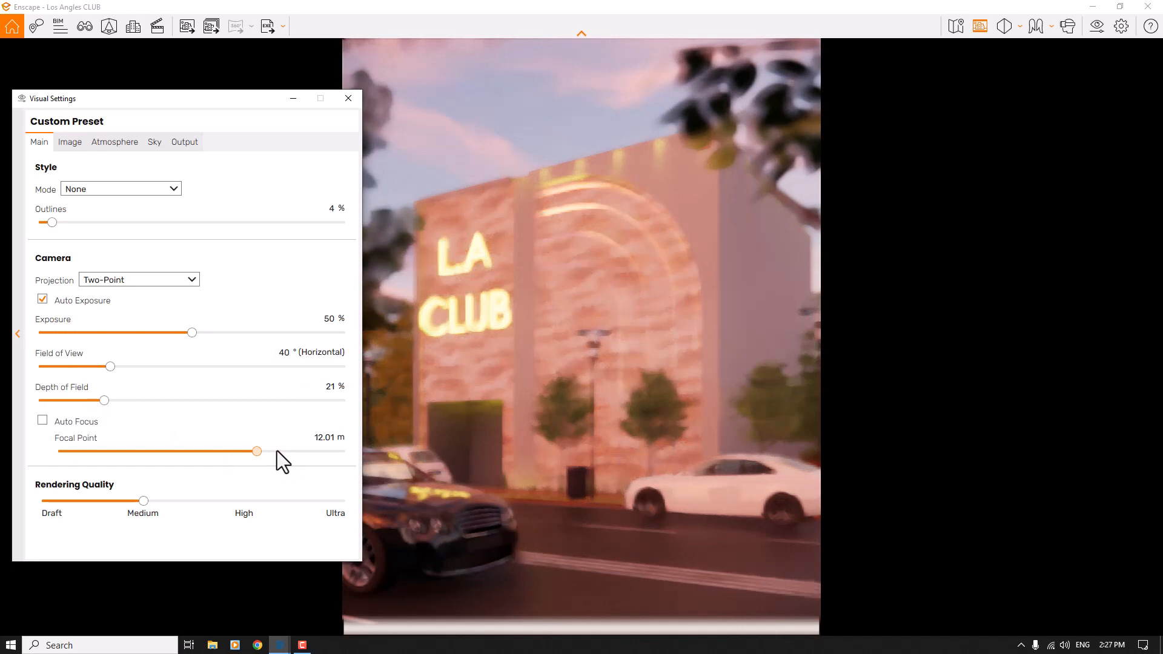
{"action": "left_click", "coordinate": [254, 451]}
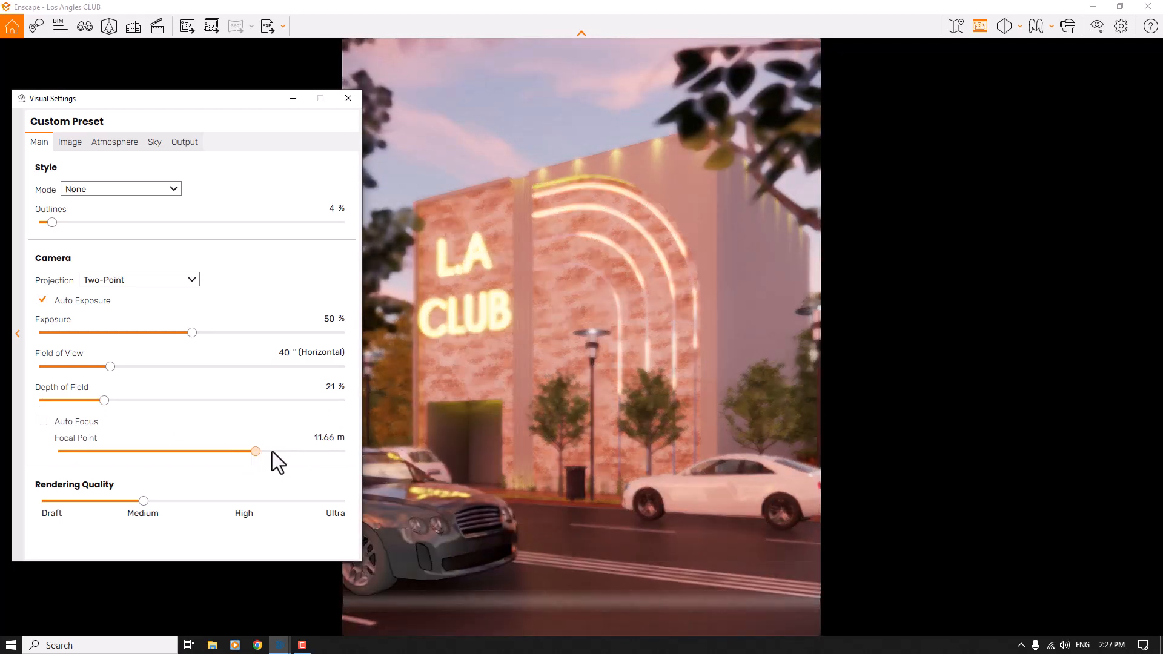
{"action": "left_click_drag", "start_coordinate": [282, 452], "coordinate": [300, 452]}
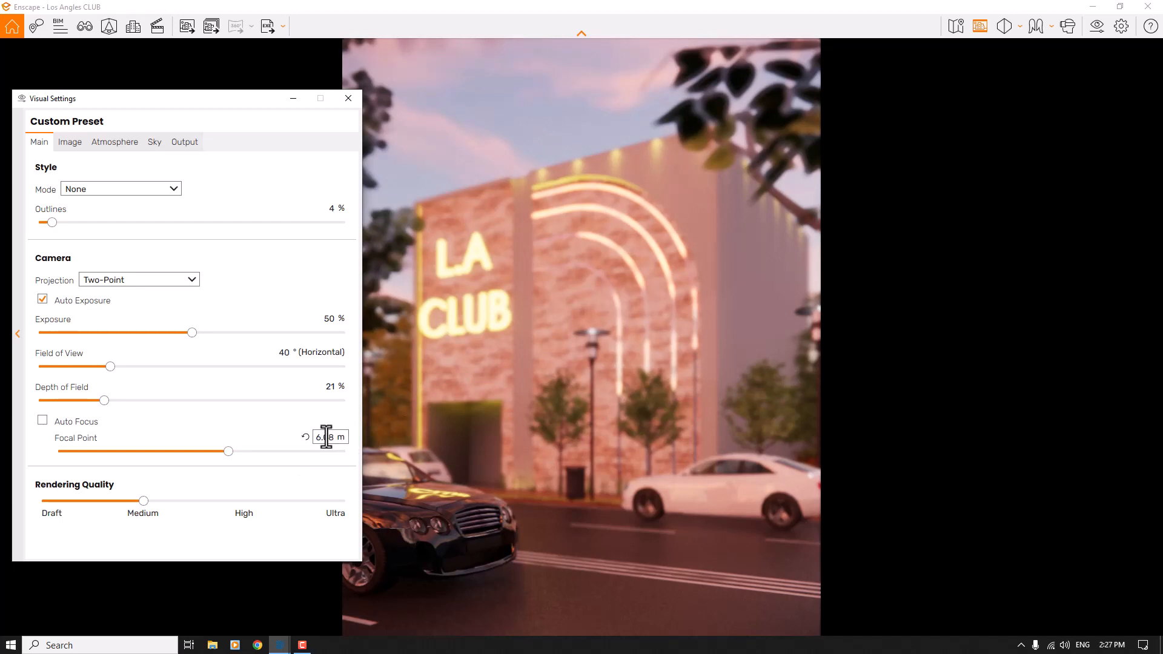
- Set the camera's focal point to 19.80 m and its depth of field to 6%
{"action": "double_click", "coordinate": [326, 436]}
{"action": "type", "text": "9"}
{"action": "type", "text": ".00"}
{"action": "type", "text": "0"}
{"action": "key", "text": "BackSpace"}
{"action": "key", "text": "Return"}
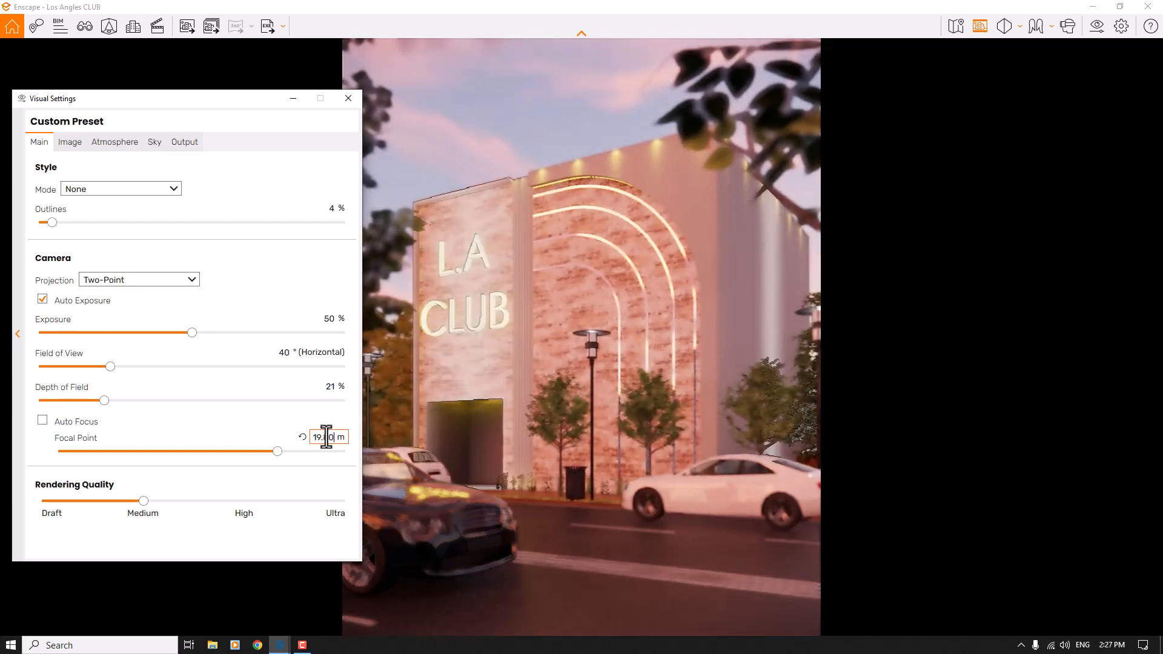
{"action": "left_click", "coordinate": [330, 386]}
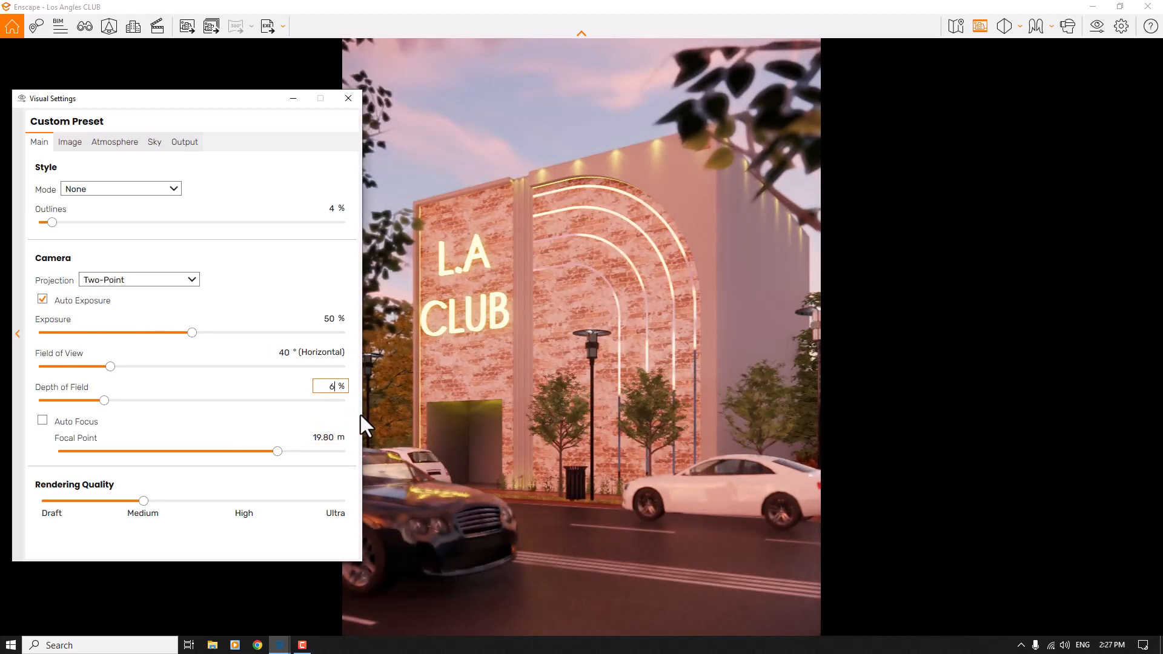
{"action": "type", "text": "6"}
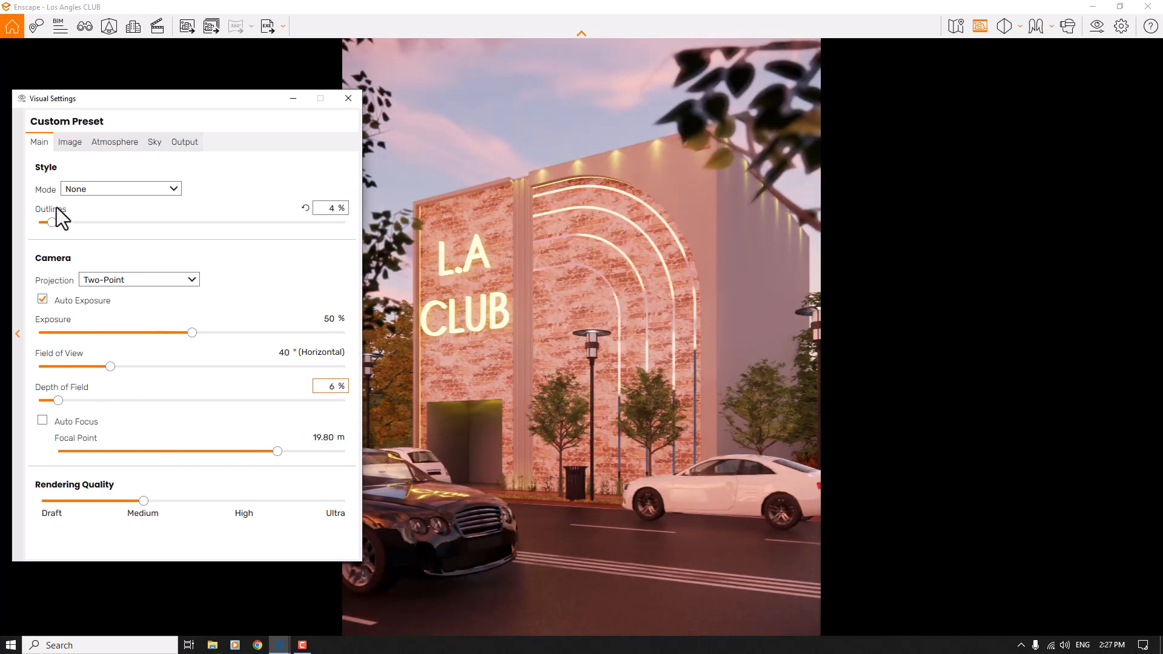
- Enable Auto Contrast in the image corrections and set the saturation to 108%
{"action": "left_click", "coordinate": [67, 143]}
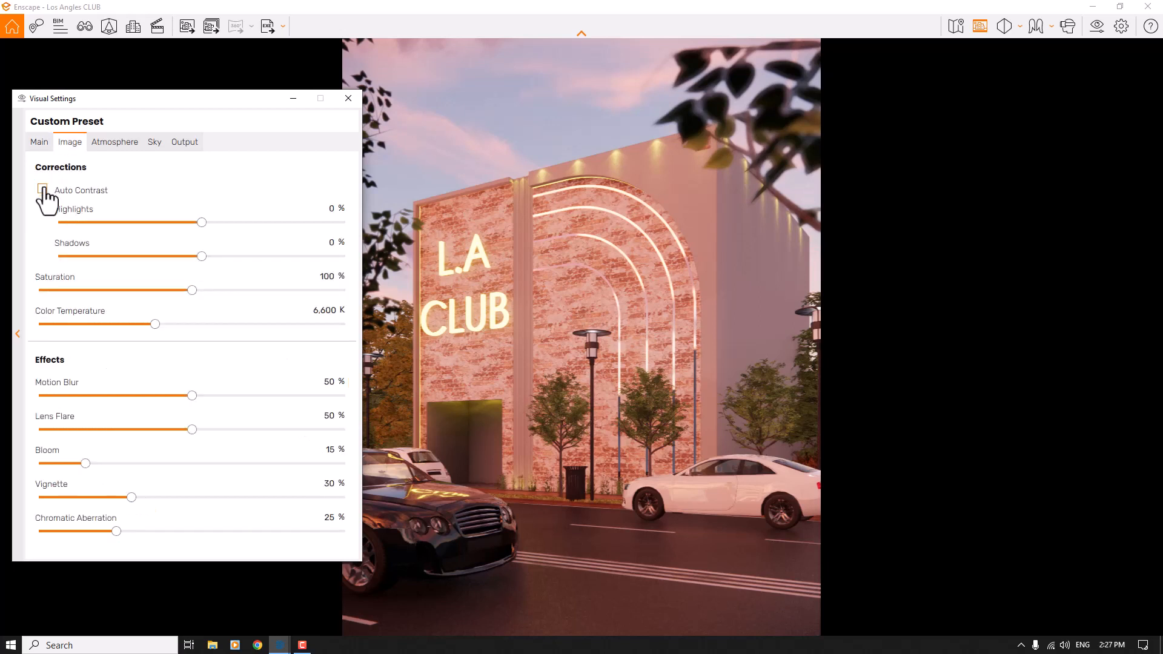
{"action": "left_click", "coordinate": [42, 189]}
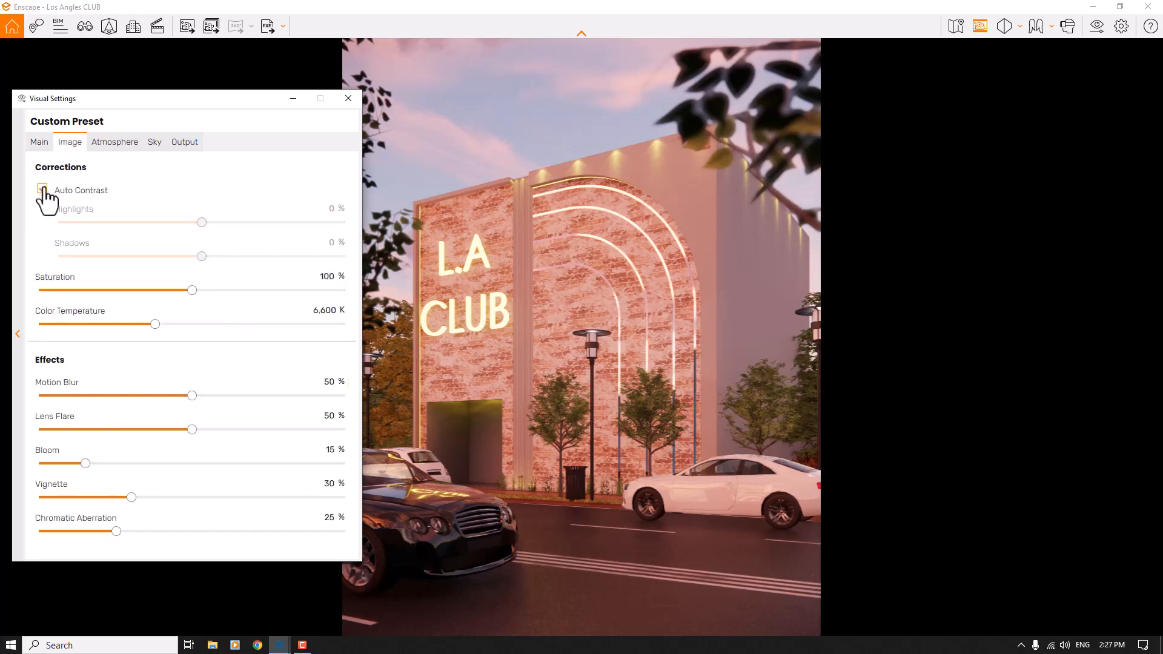
{"action": "left_click", "coordinate": [323, 278]}
{"action": "type", "text": "108"}
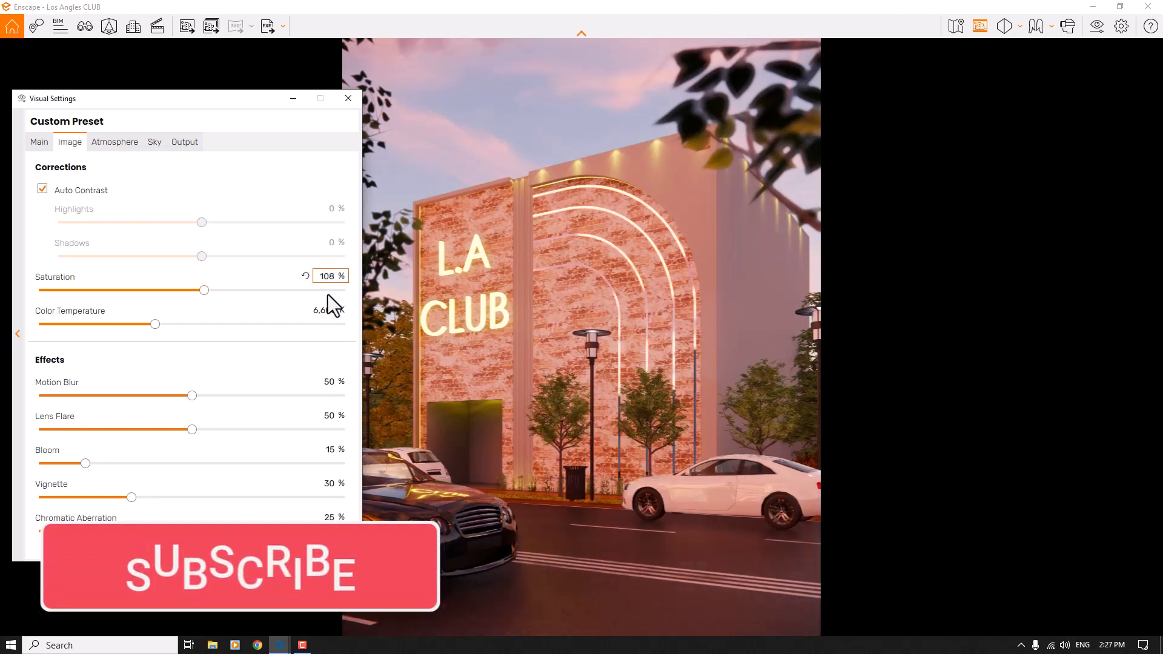
- Set the image's color temperature to 5,400 K
{"action": "left_click", "coordinate": [323, 310]}
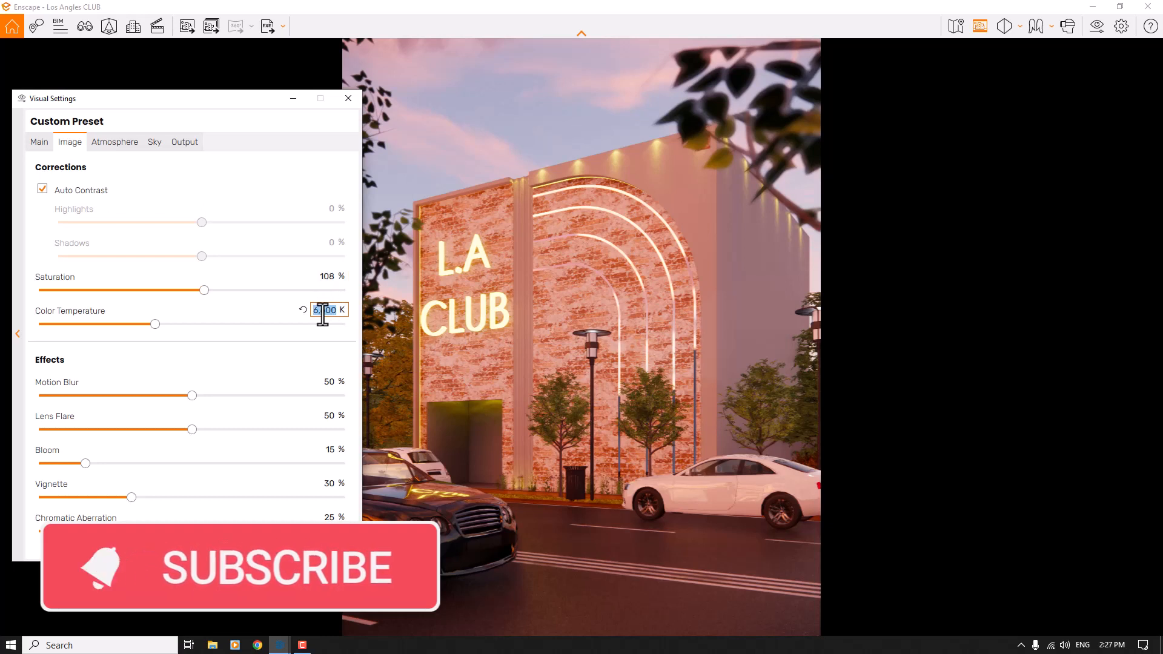
{"action": "type", "text": "5,400"}
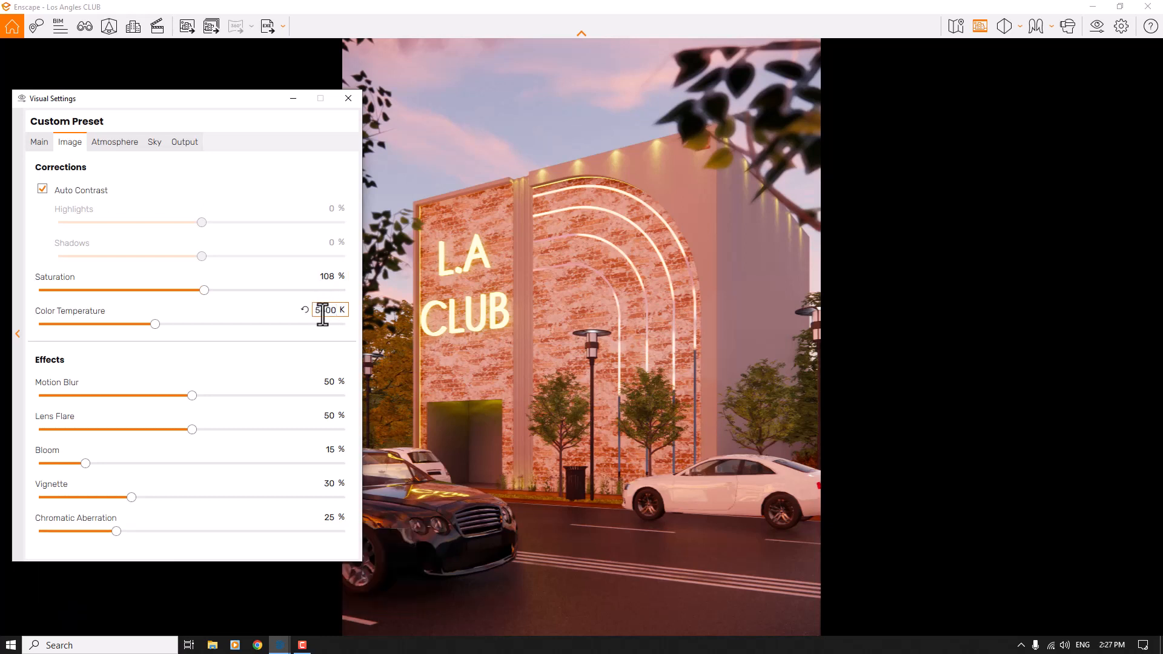
{"action": "key", "text": "Return"}
- Set the motion blur effect to 0% and the lens flare to 34%
{"action": "double_click", "coordinate": [325, 382]}
{"action": "type", "text": "0"}
{"action": "key", "text": "Return"}
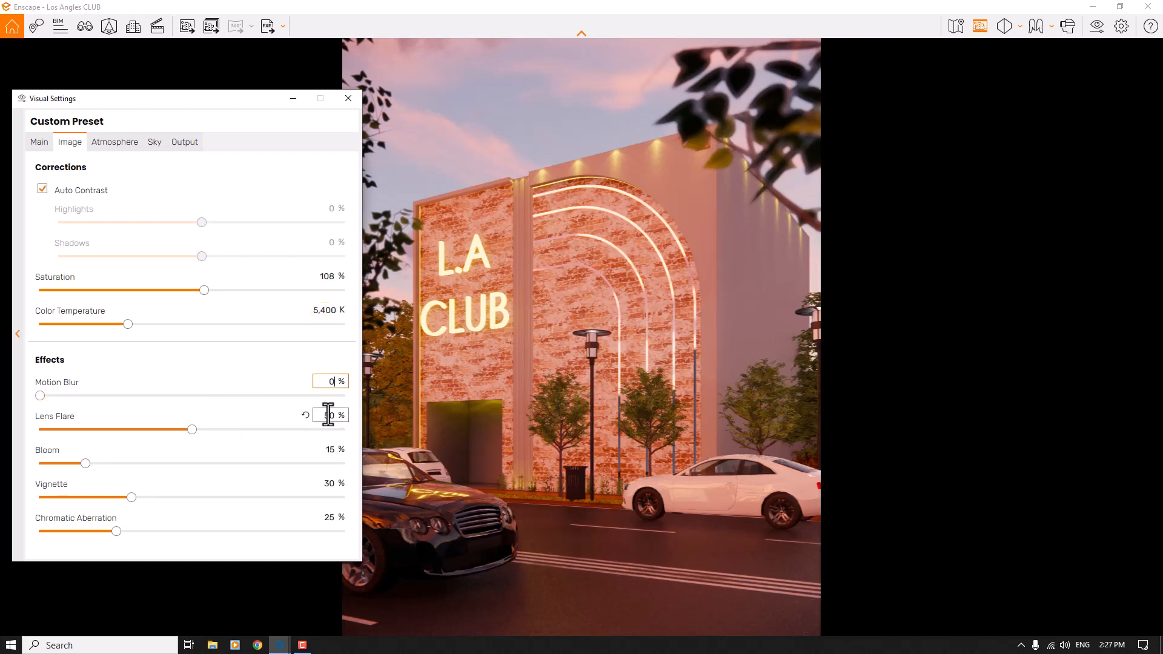
{"action": "double_click", "coordinate": [328, 414]}
{"action": "type", "text": "34"}
- Set the image effects to 10% bloom, 10% vignette and 0% chromatic aberration
{"action": "double_click", "coordinate": [330, 448]}
{"action": "type", "text": "10"}
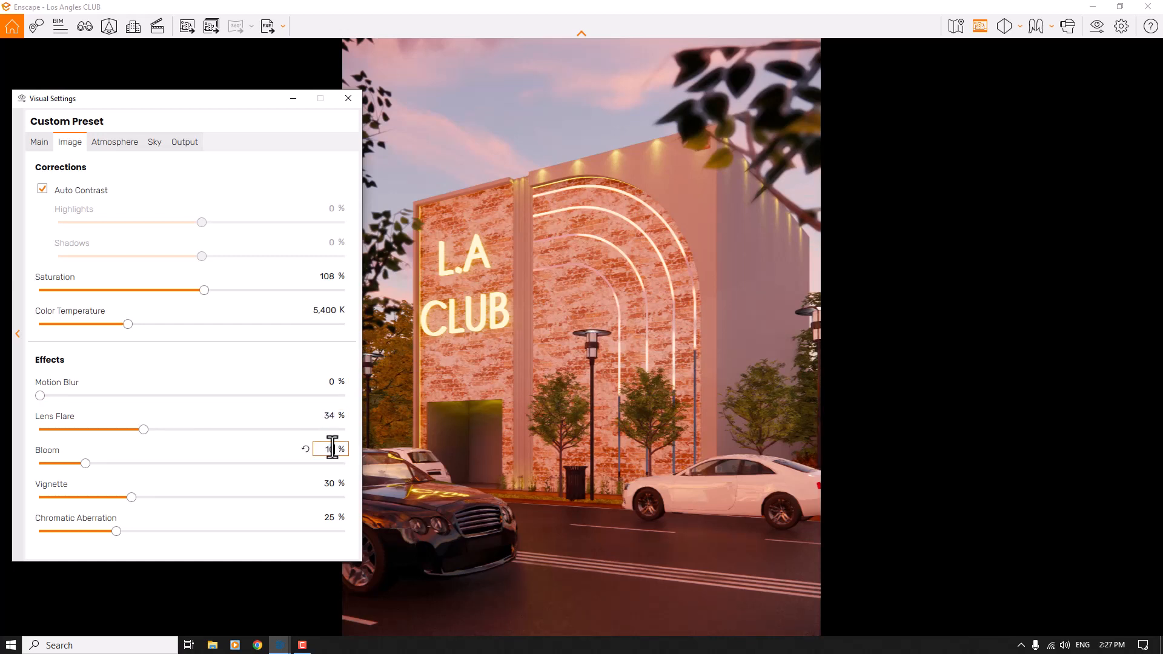
{"action": "double_click", "coordinate": [328, 483]}
{"action": "type", "text": "10"}
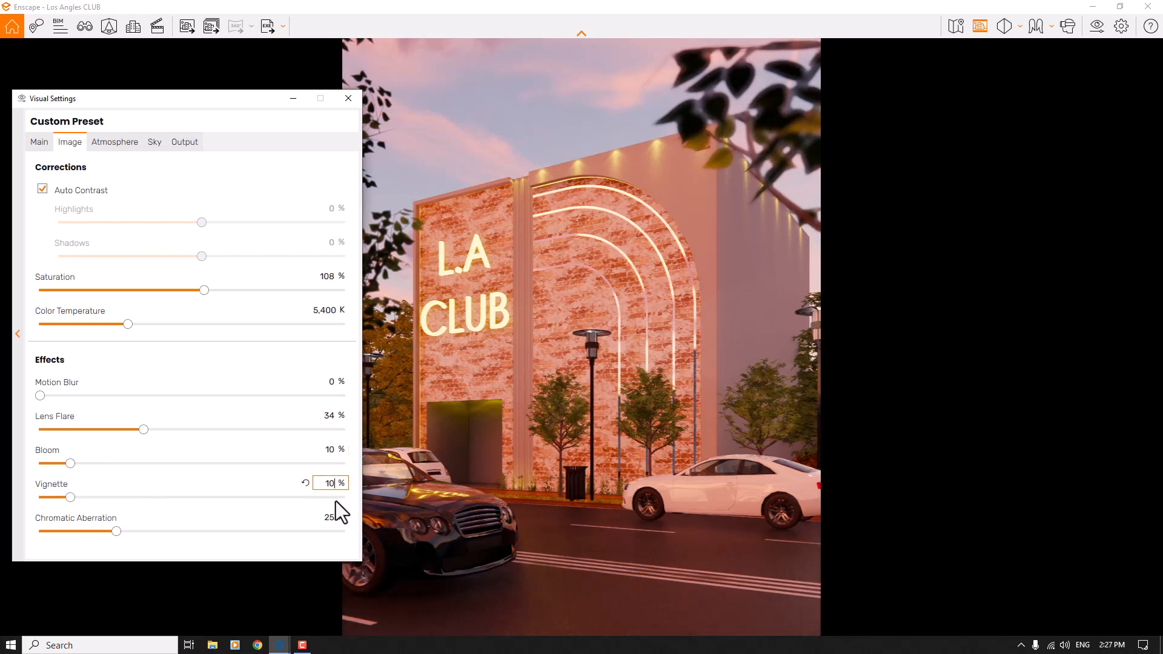
{"action": "double_click", "coordinate": [328, 517]}
{"action": "type", "text": "0"}
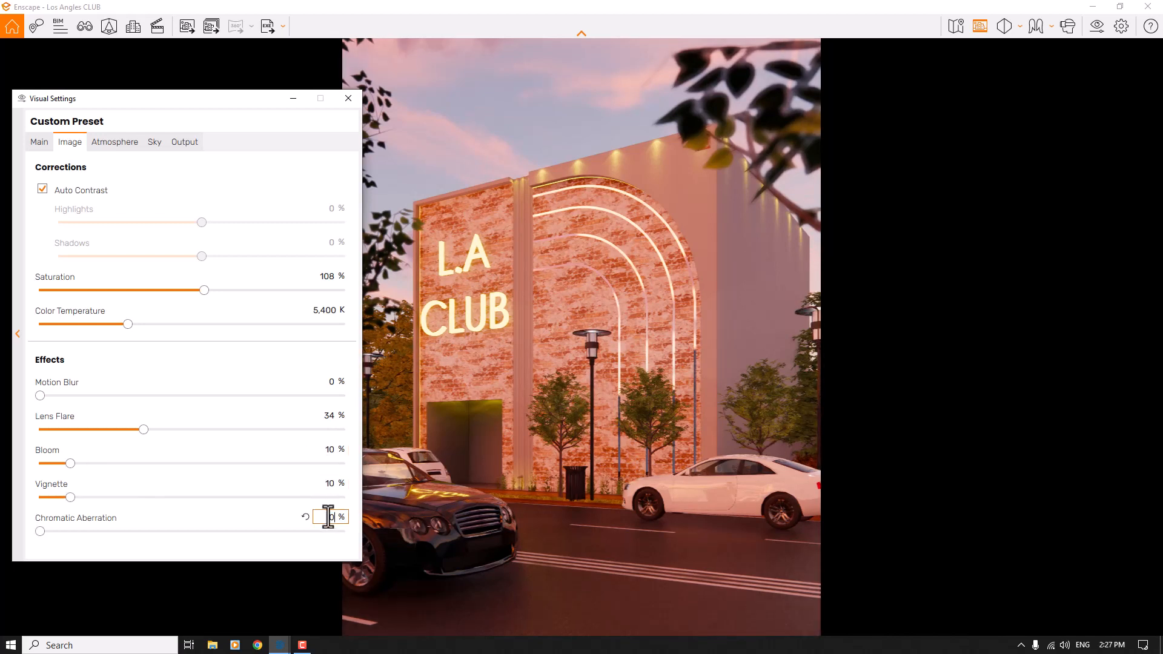
- Set the fog intensity to 0% in the atmosphere settings
{"action": "left_click", "coordinate": [116, 148]}
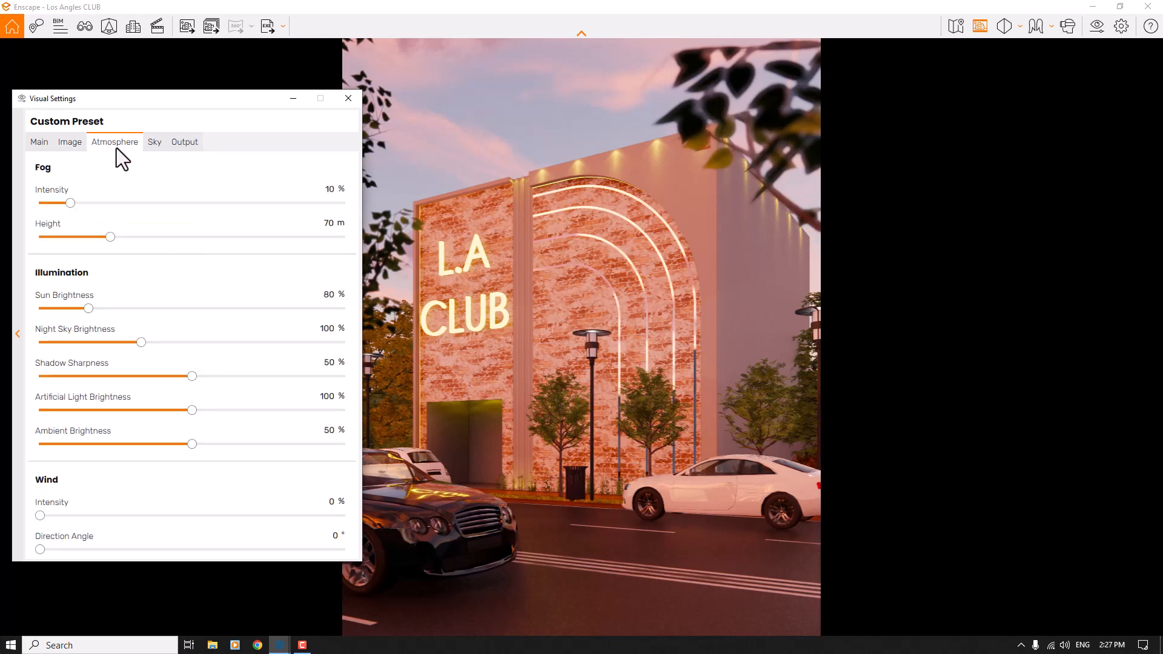
{"action": "double_click", "coordinate": [331, 189]}
{"action": "type", "text": "0"}
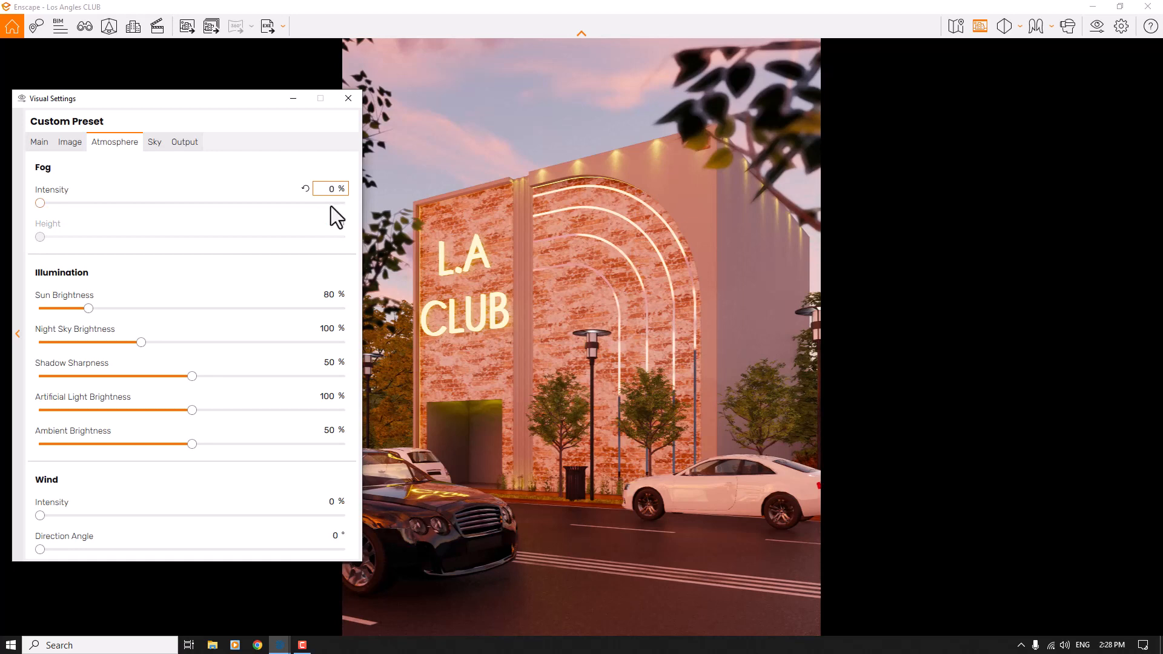
- Set the sun brightness to 40% and the shadow sharpness to 0%
{"action": "double_click", "coordinate": [333, 293]}
{"action": "type", "text": "40"}
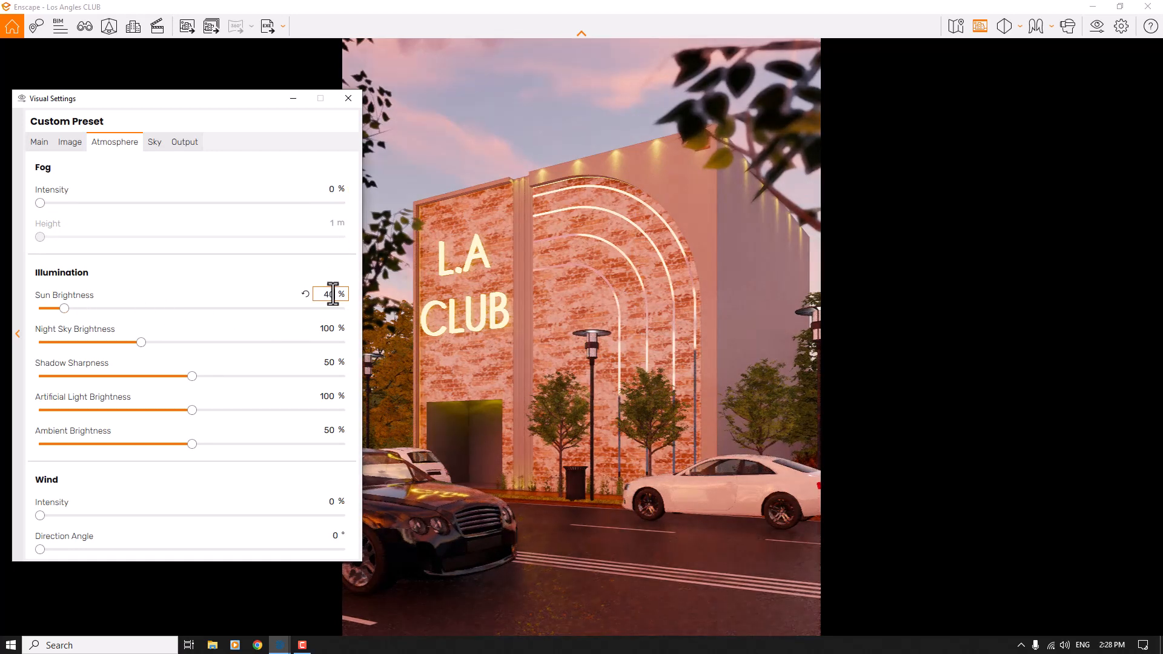
{"action": "double_click", "coordinate": [333, 362]}
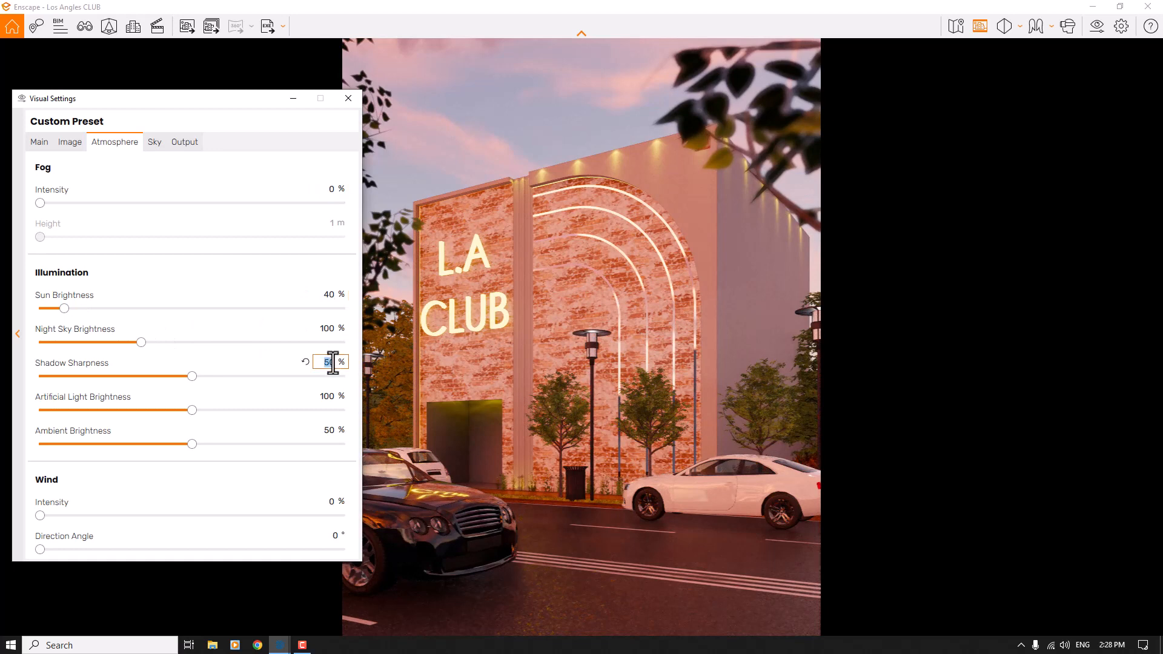
{"action": "type", "text": "0"}
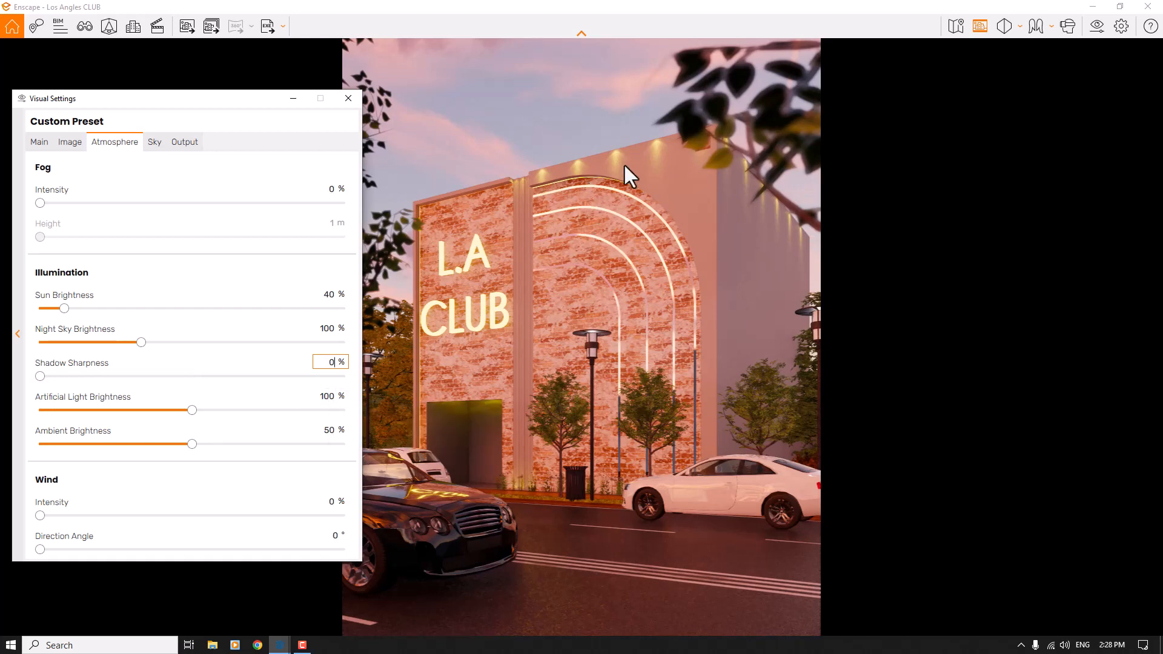
- Set the artificial light brightness to 124% and the ambient brightness to 40%
{"action": "left_click", "coordinate": [192, 410]}
{"action": "left_click", "coordinate": [220, 412]}
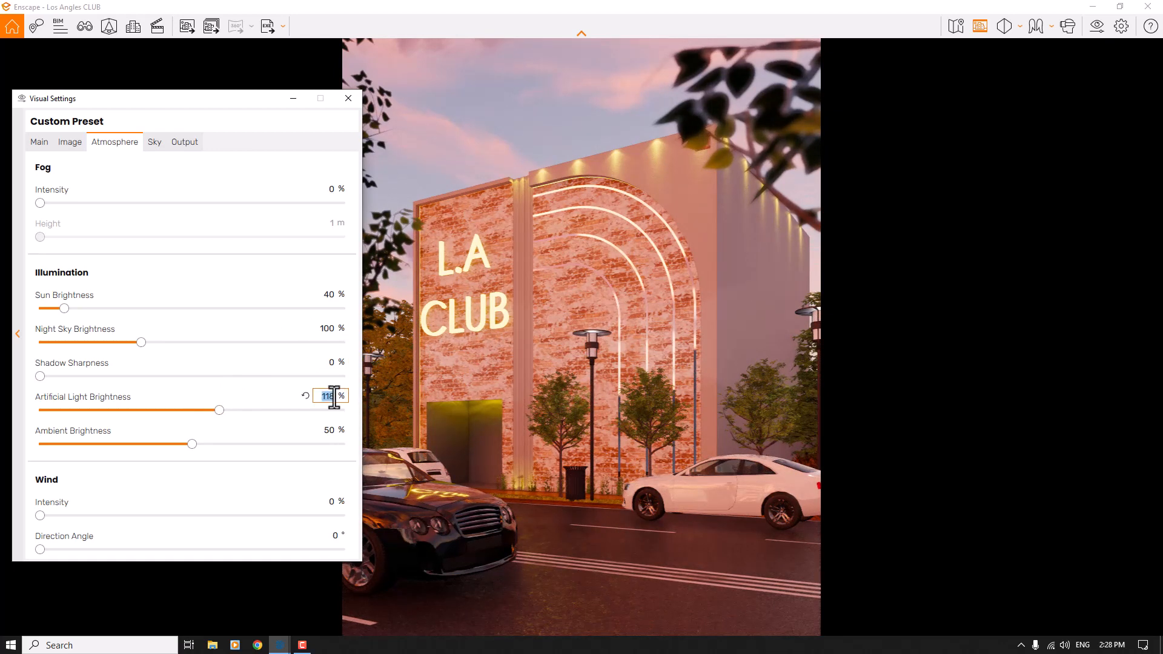
{"action": "type", "text": "124"}
{"action": "left_click", "coordinate": [327, 430]}
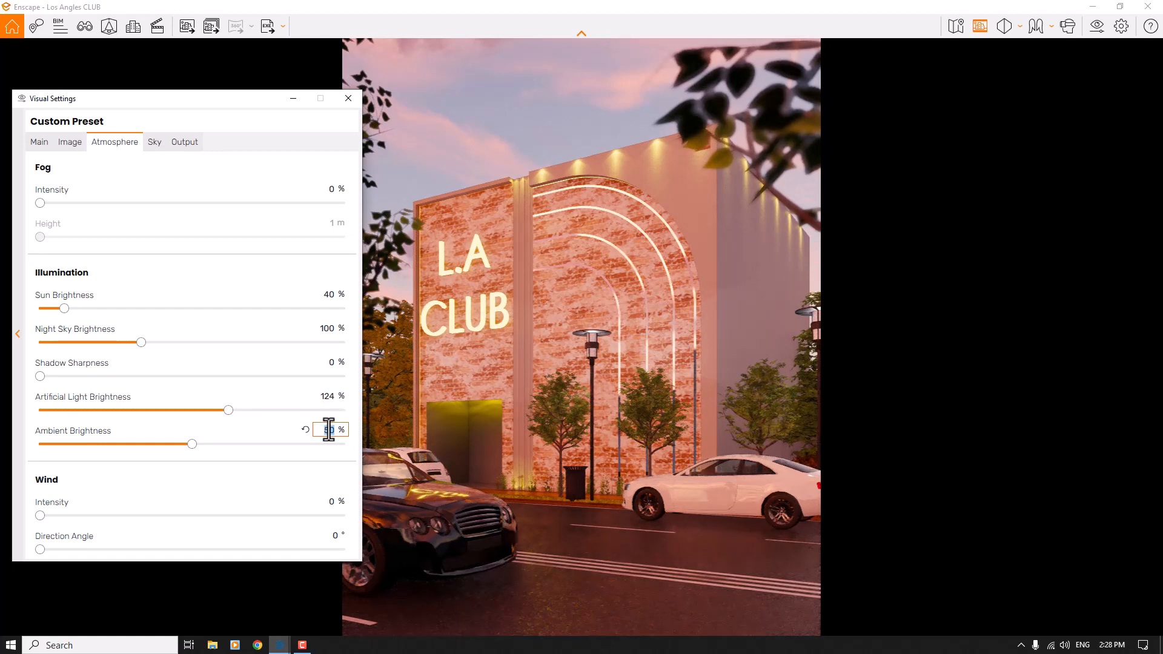
{"action": "type", "text": "40"}
- Set the cirrus amount and the cloud variety to 0% in the sky settings
{"action": "left_click", "coordinate": [156, 142]}
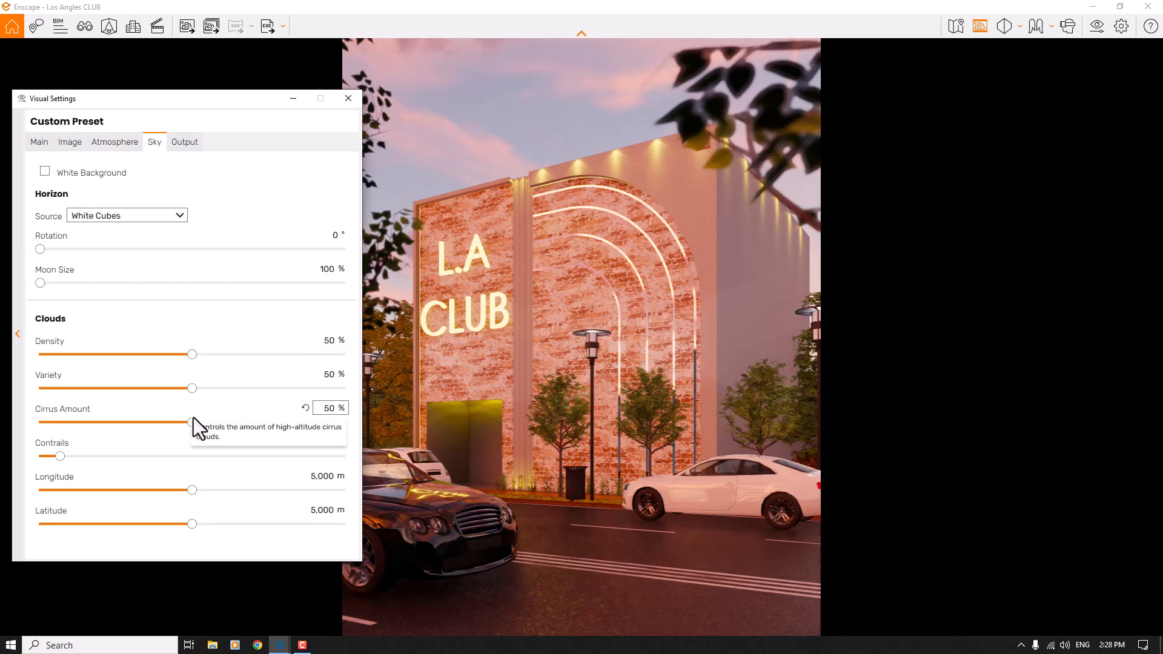
{"action": "left_click_drag", "start_coordinate": [159, 419], "coordinate": [5, 482]}
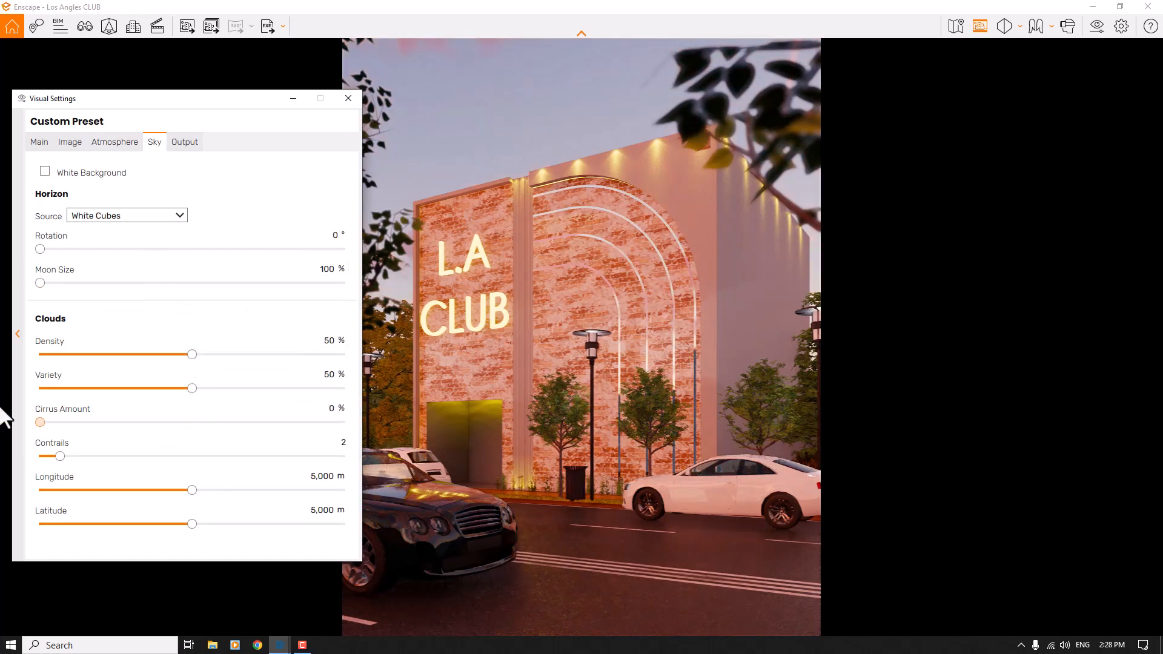
{"action": "left_click", "coordinate": [192, 389]}
{"action": "left_click_drag", "start_coordinate": [3, 398], "coordinate": [47, 376]}
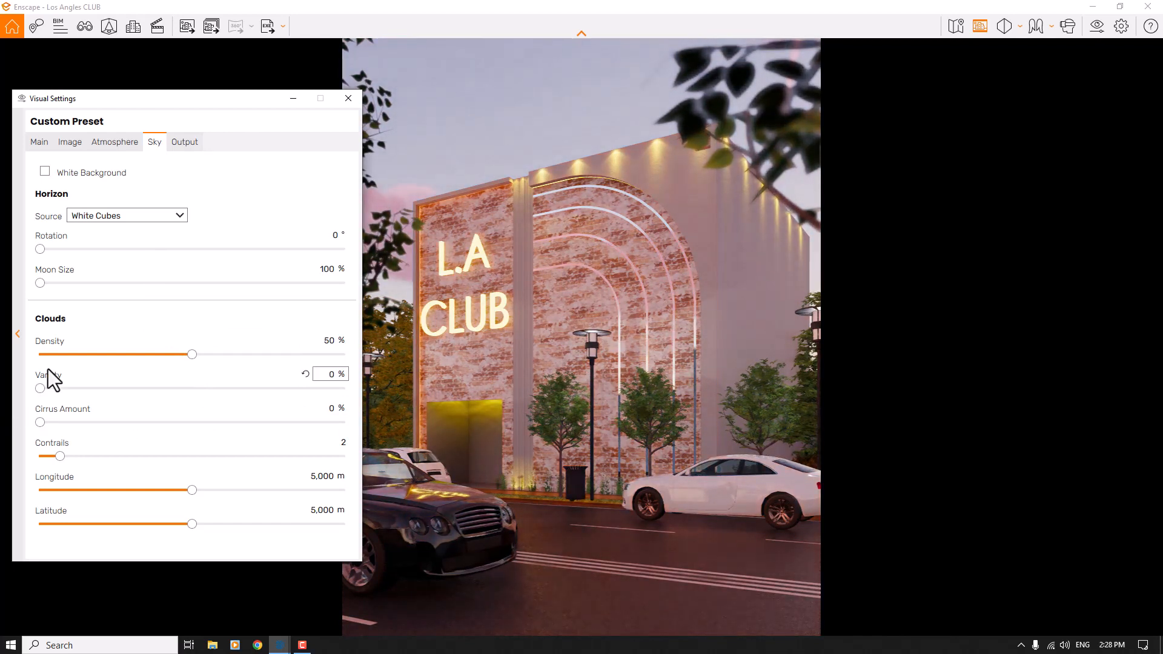
- Set the cloud density to 26% and the contrails to 30
{"action": "left_click", "coordinate": [327, 340]}
{"action": "type", "text": "26"}
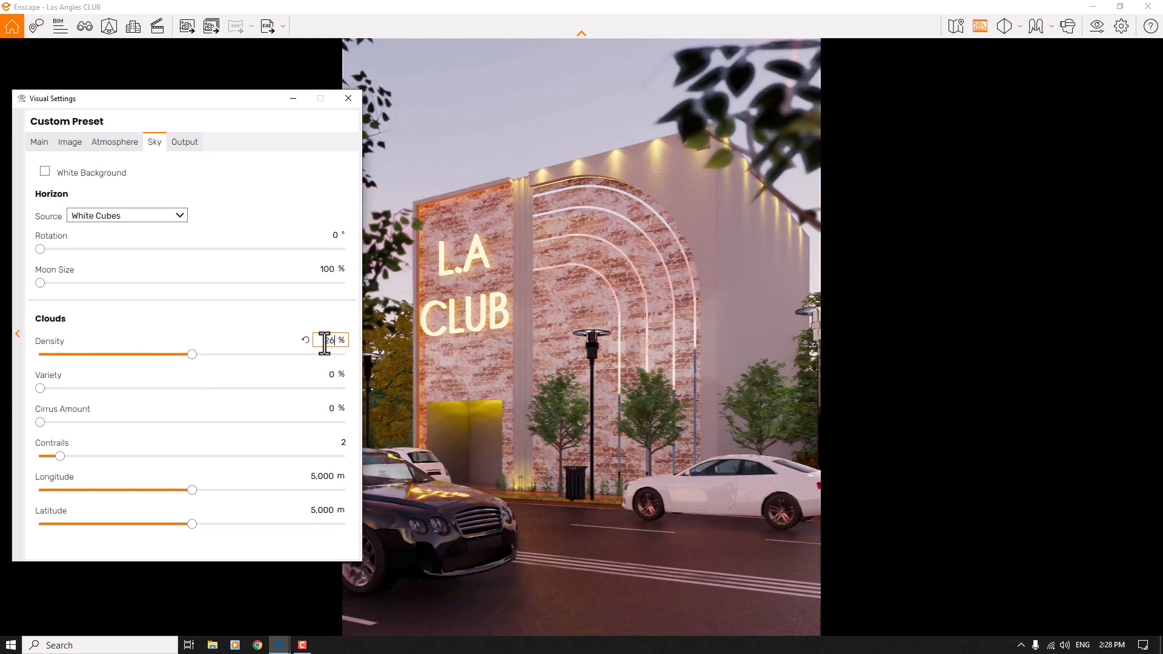
{"action": "key", "text": "Return"}
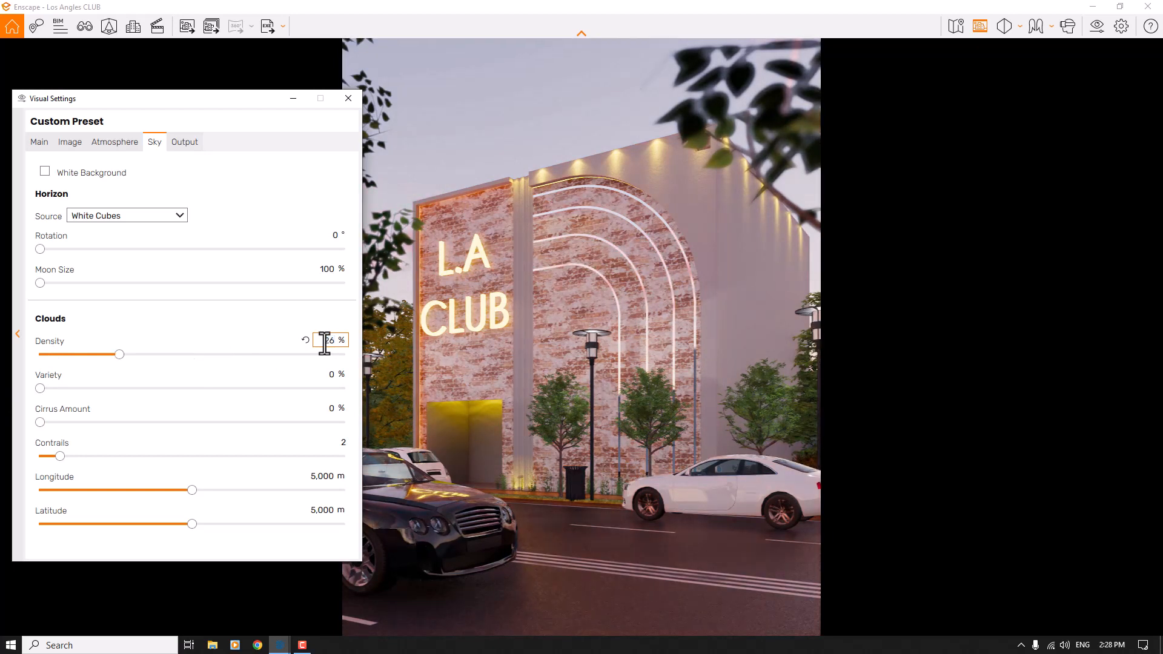
{"action": "left_click_drag", "start_coordinate": [60, 458], "coordinate": [248, 457]}
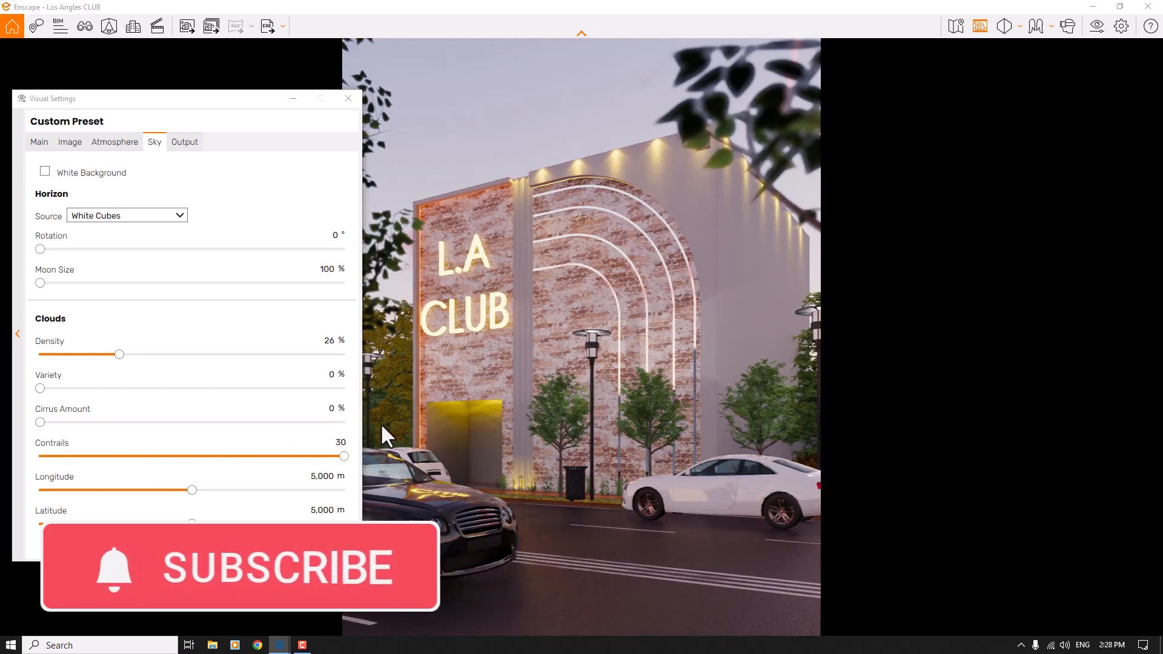
- Shift the clouds to a longitude of 6,900 m and a latitude of 4,800 m
{"action": "left_click", "coordinate": [250, 491]}
{"action": "type", "text": "1900"}
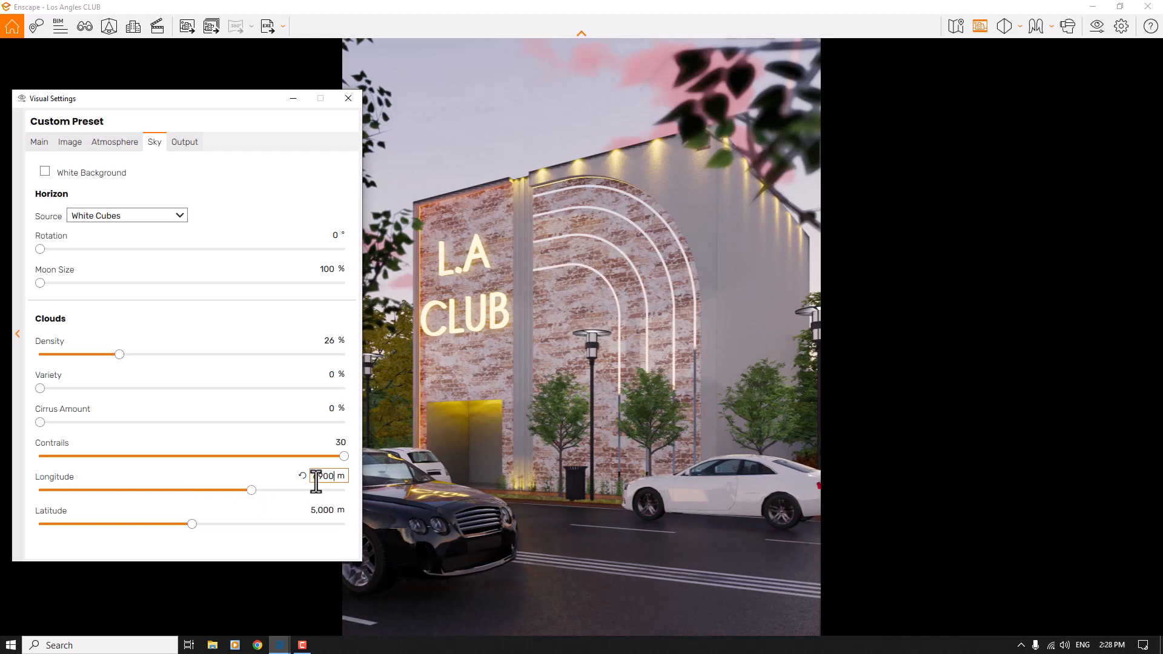
{"action": "key", "text": "Return"}
{"action": "left_click", "coordinate": [187, 525]}
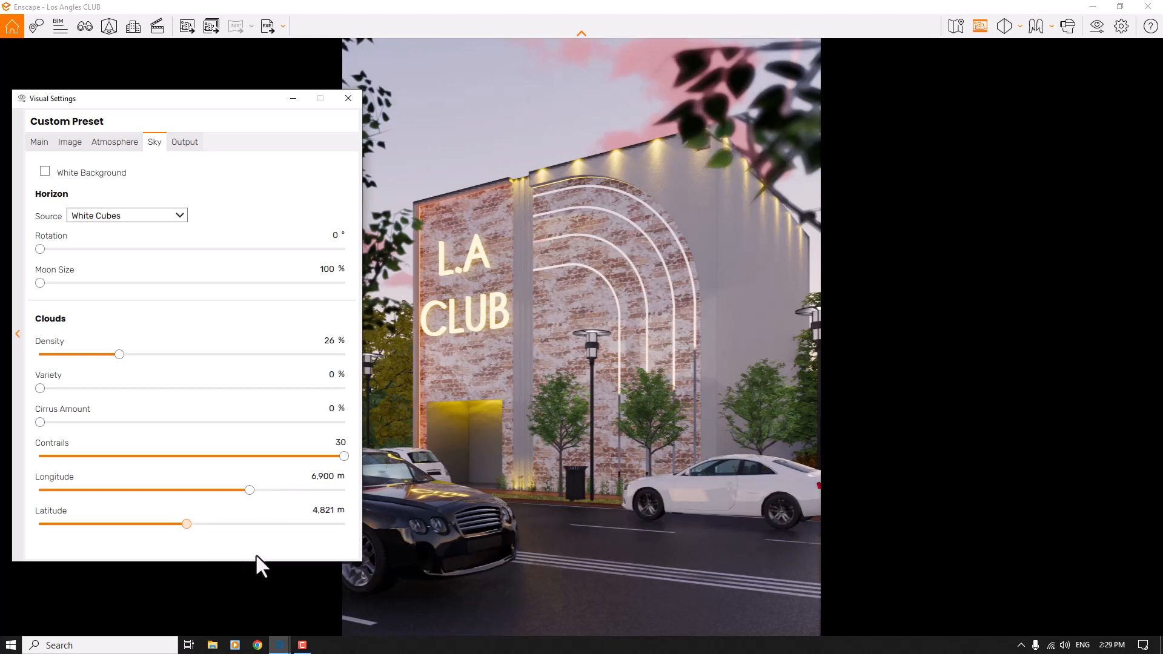
{"action": "double_click", "coordinate": [330, 510]}
{"action": "type", "text": "4,"}
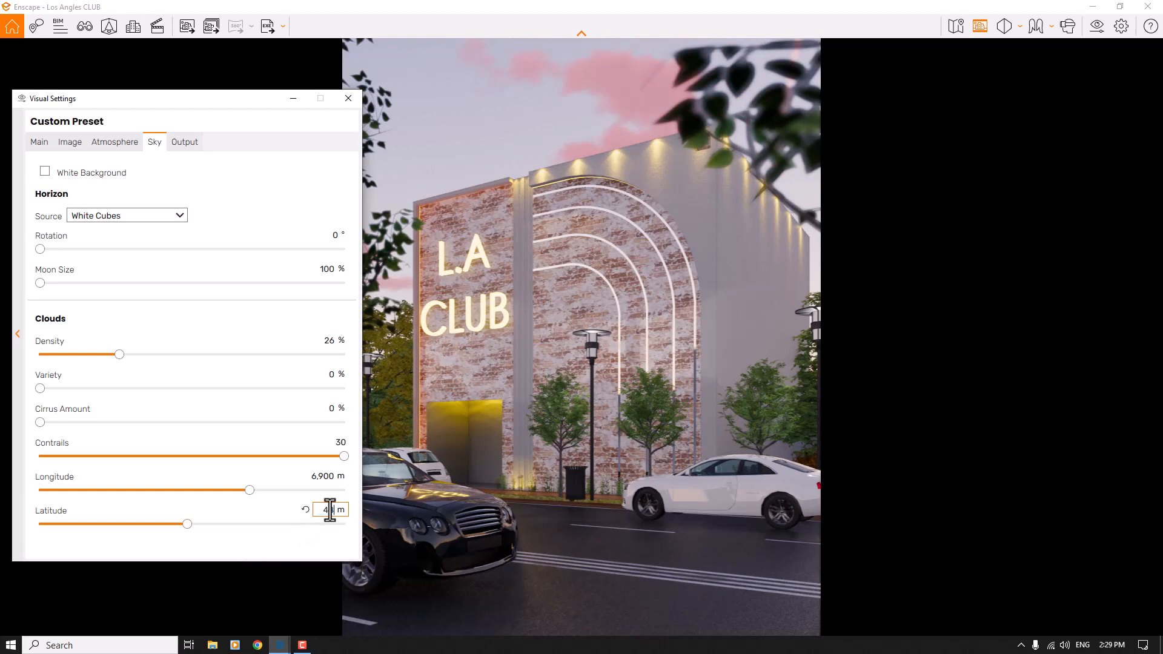
{"action": "type", "text": "800"}
- Set the image saturation to 116%
{"action": "left_click", "coordinate": [184, 142]}
{"action": "left_click", "coordinate": [42, 142]}
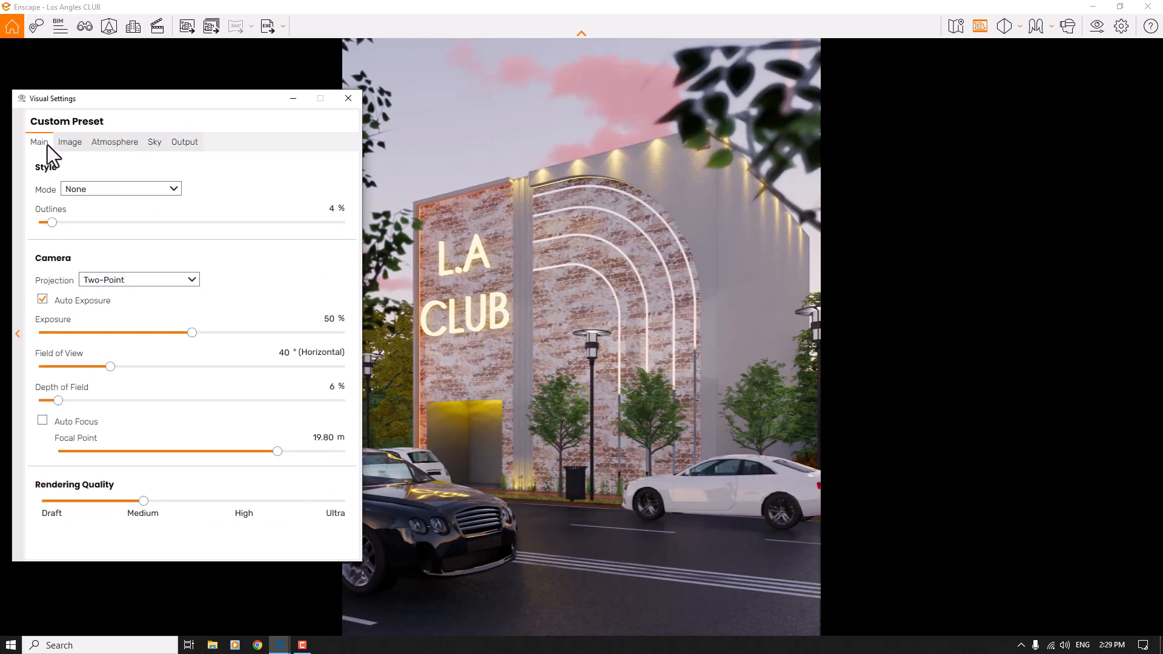
{"action": "left_click", "coordinate": [72, 142]}
{"action": "left_click_drag", "start_coordinate": [192, 290], "coordinate": [217, 290]}
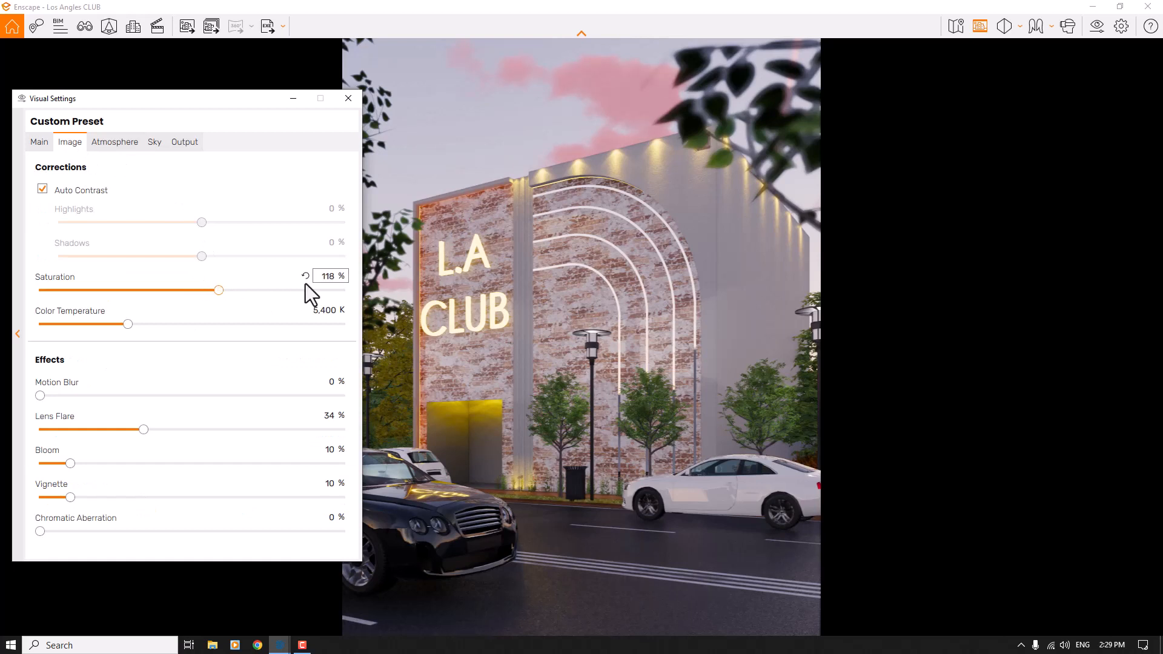
{"action": "type", "text": "116"}
- Set the camera exposure to 53% and raise the rendering quality to Ultra
{"action": "left_click", "coordinate": [40, 143]}
{"action": "left_click_drag", "start_coordinate": [198, 332], "coordinate": [202, 332]}
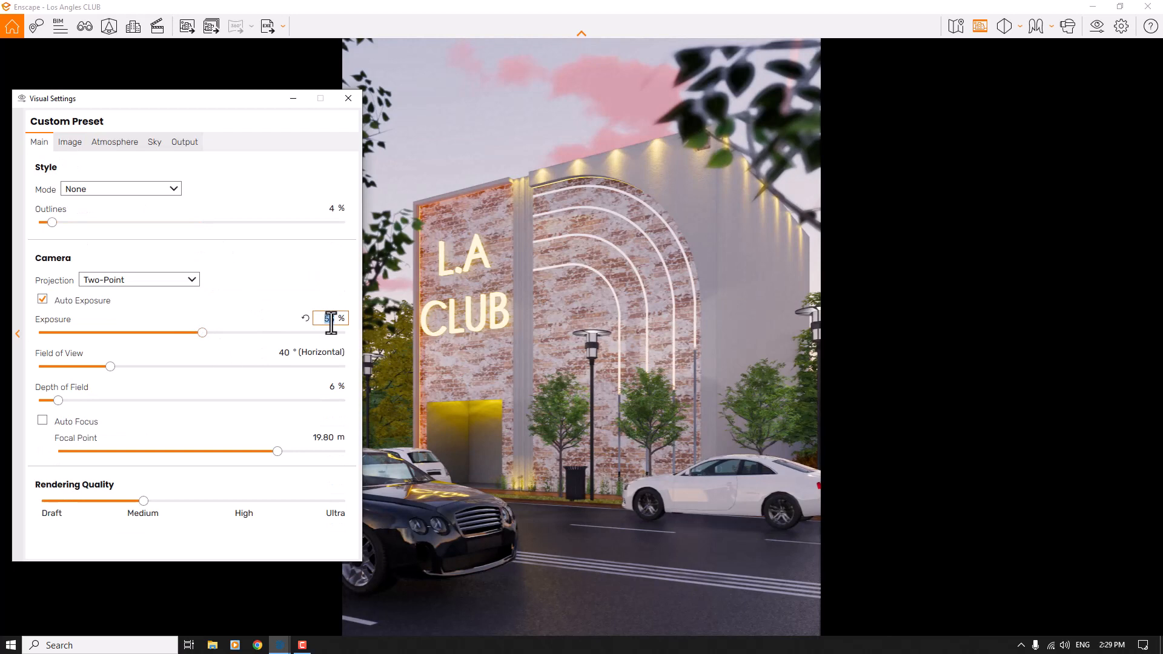
{"action": "type", "text": "55"}
{"action": "left_click_drag", "start_coordinate": [143, 502], "coordinate": [461, 506]}
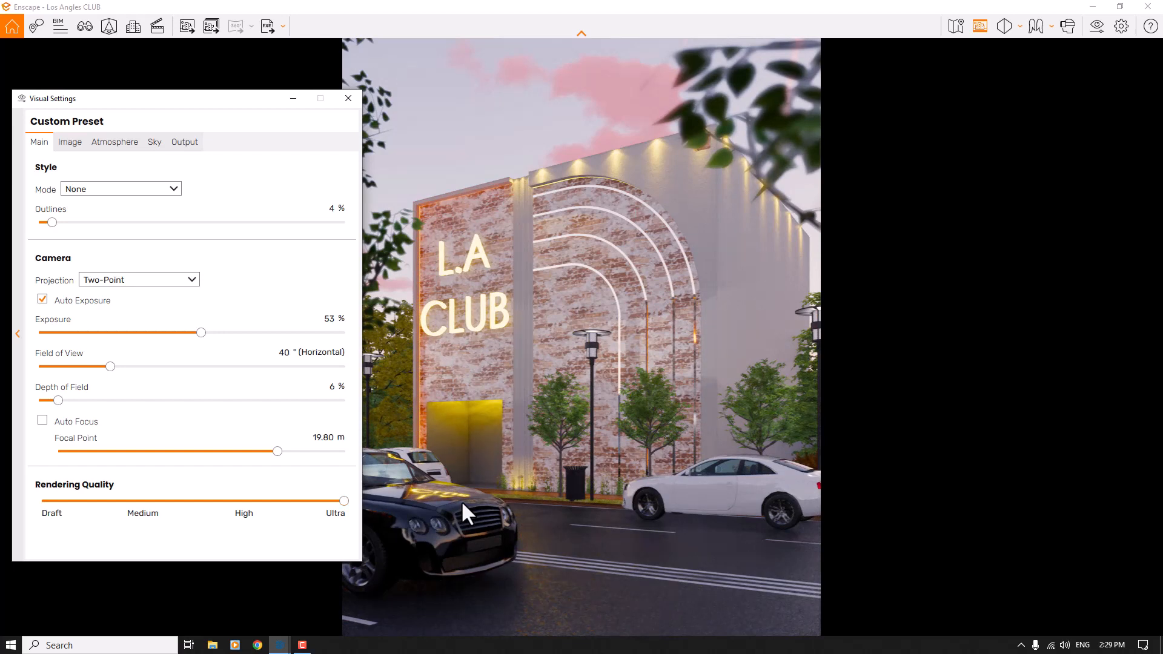
{"action": "left_click", "coordinate": [70, 142]}
{"action": "left_click", "coordinate": [115, 143]}
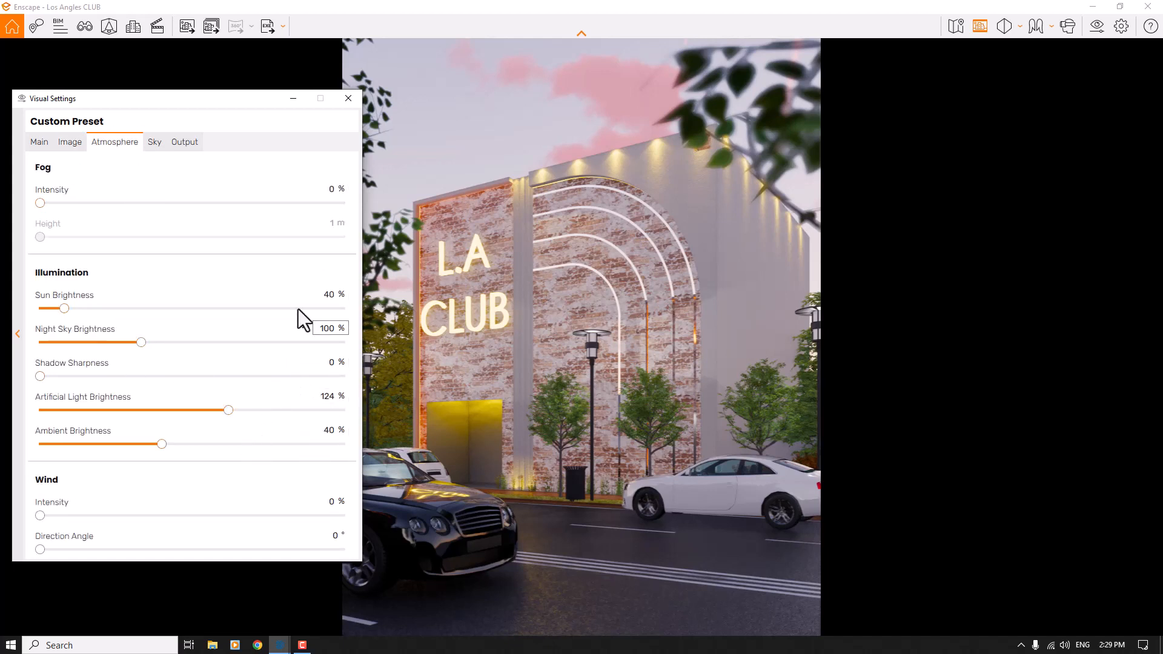
{"action": "left_click", "coordinate": [43, 143]}
{"action": "left_click", "coordinate": [71, 143]}
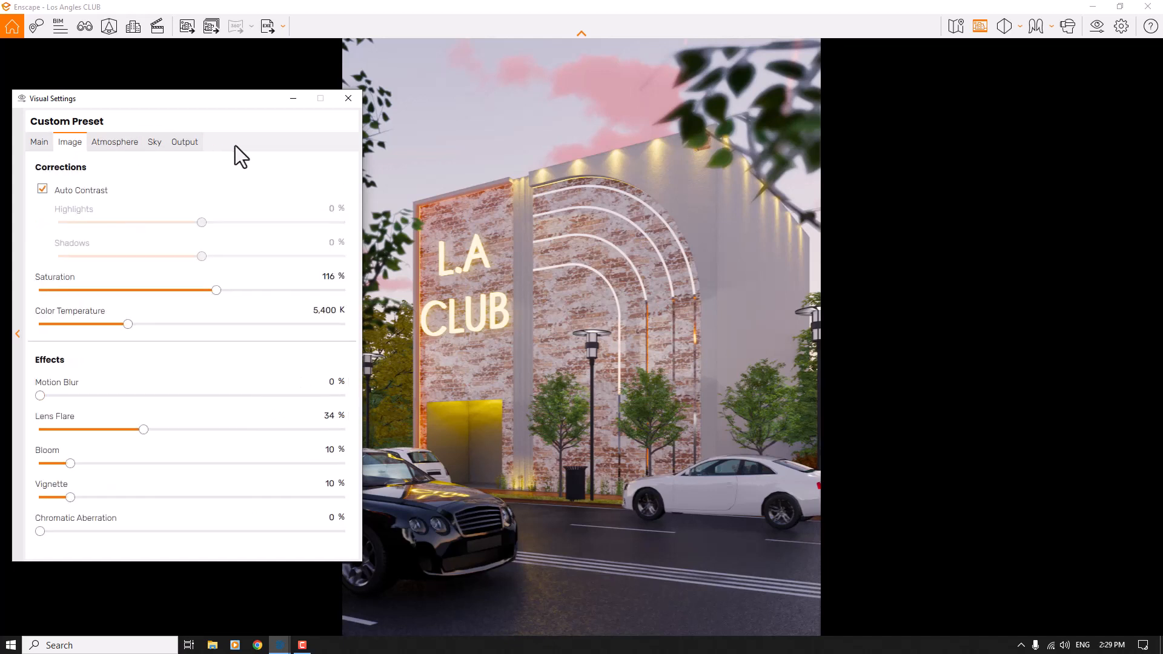
- Close the visual settings and save a screenshot render of the view to the Desktop as a JPEG image with the suggested file name
{"action": "left_click", "coordinate": [349, 99]}
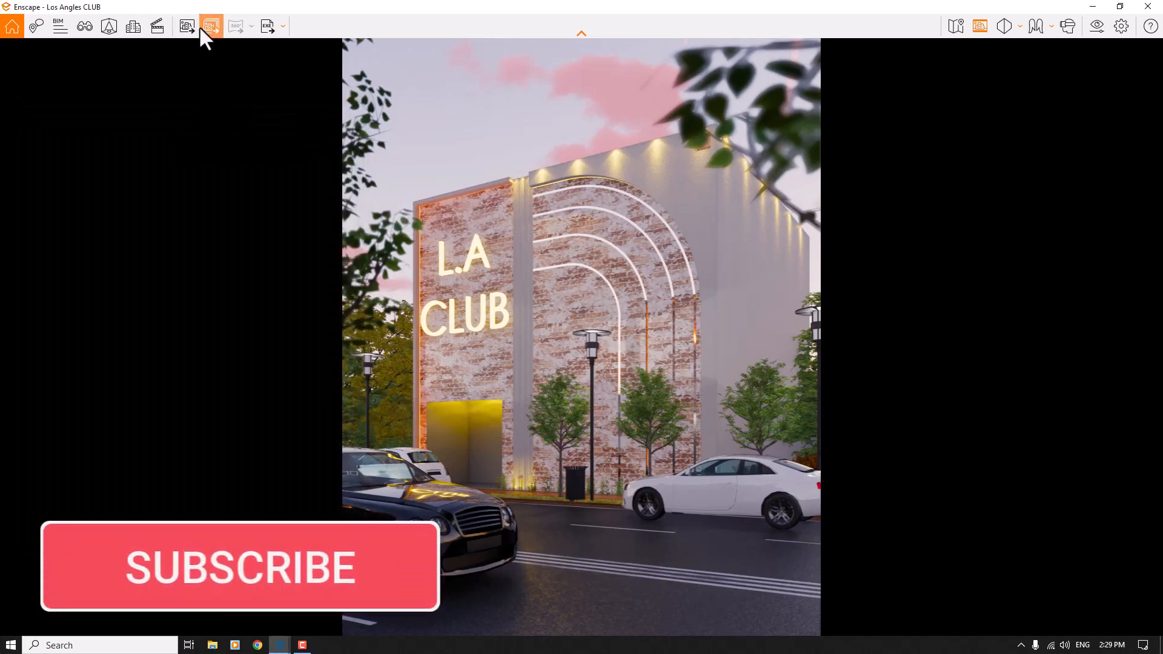
{"action": "left_click", "coordinate": [184, 27]}
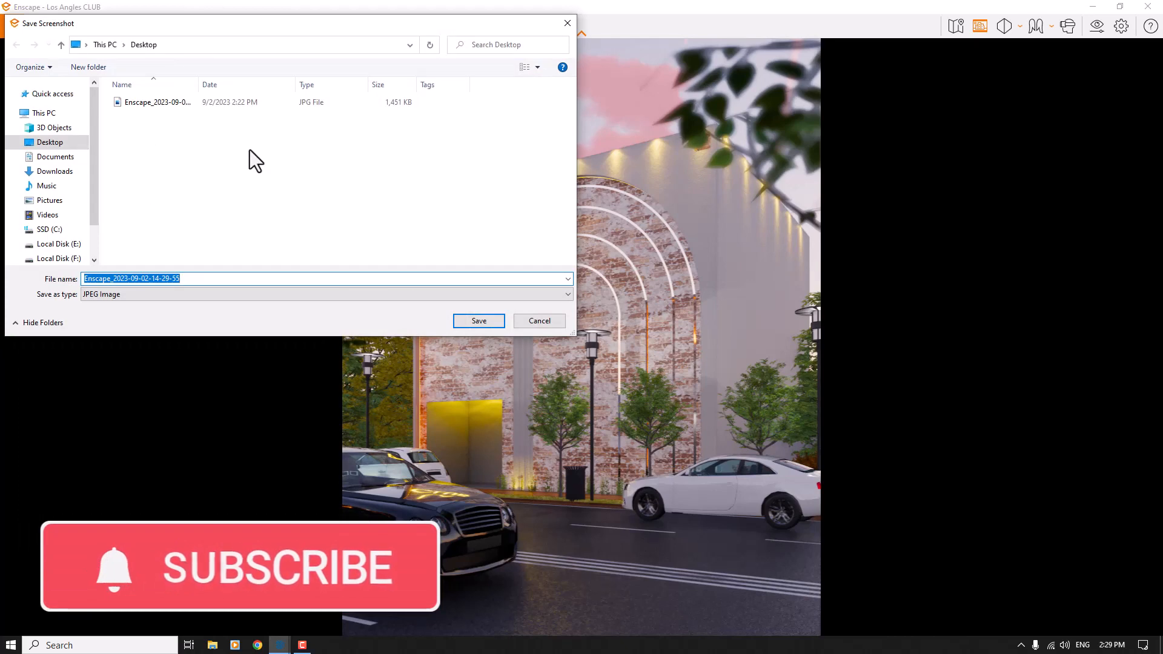
{"action": "left_click", "coordinate": [481, 319]}
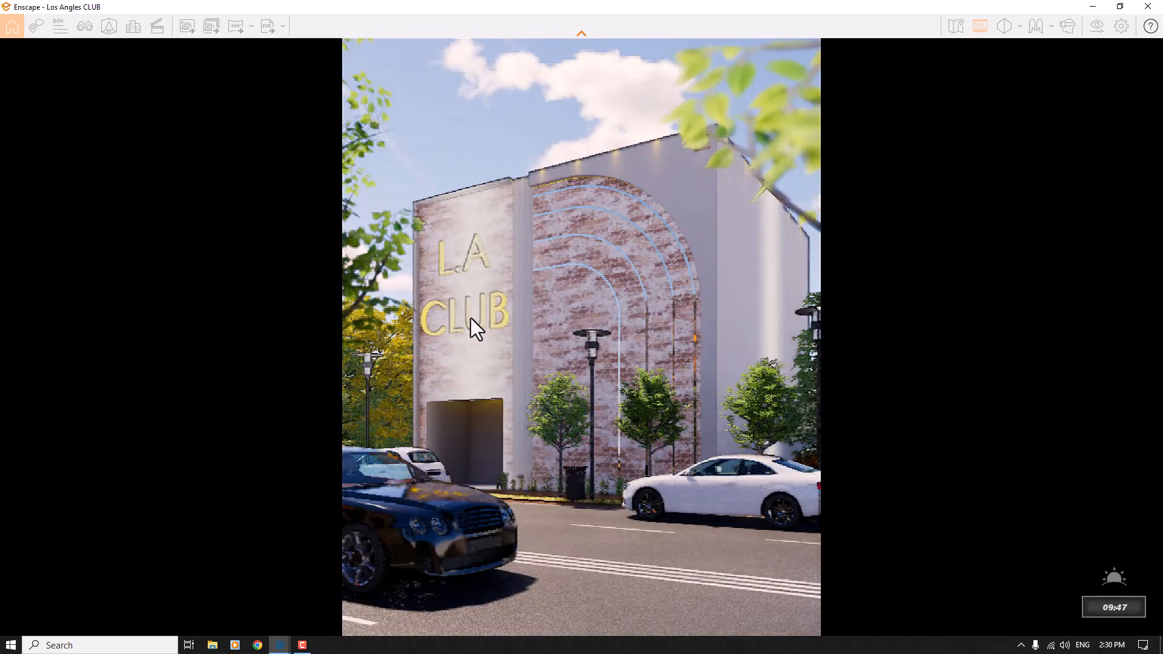
- Switch to the desktop, refresh it and open the newly saved render in the image viewer
{"action": "key", "text": "super+d"}
{"action": "right_click", "coordinate": [338, 300]}
{"action": "left_click", "coordinate": [360, 334]}
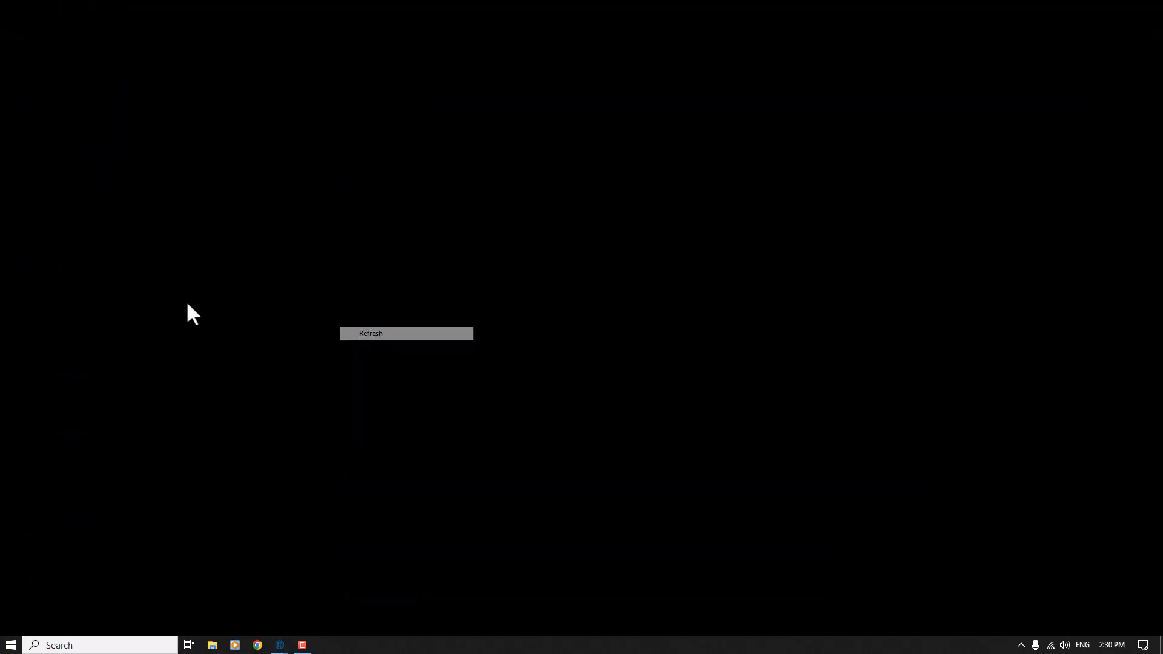
{"action": "double_click", "coordinate": [81, 520]}
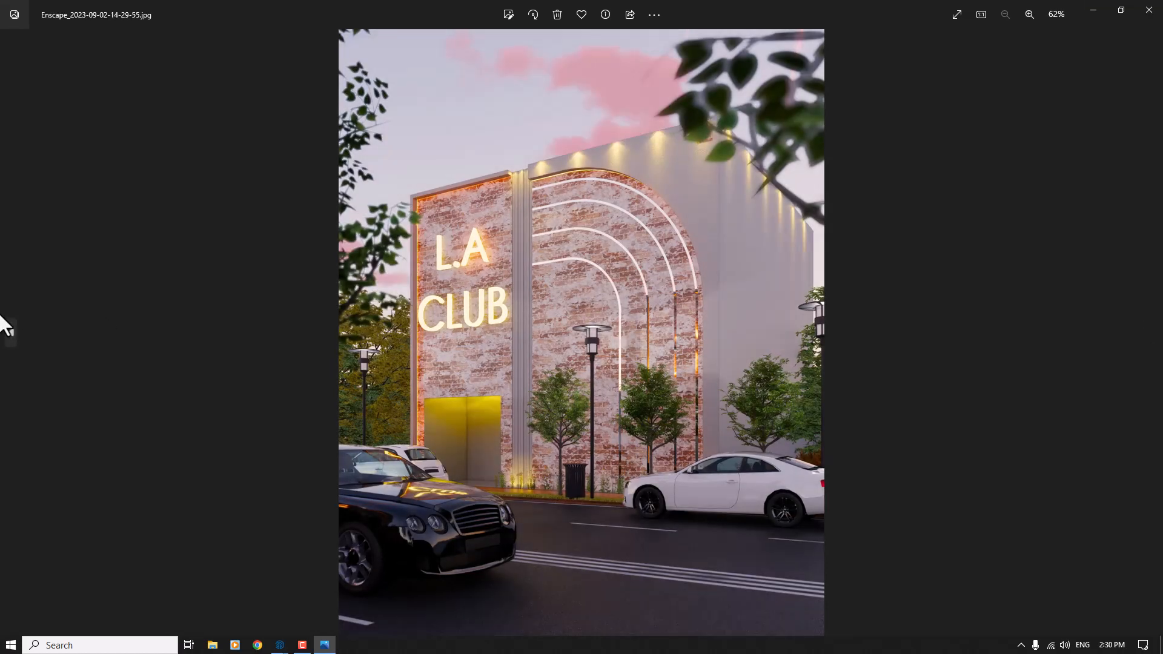
{"action": "key", "text": "Left"}
{"action": "key", "text": "Right"}
{"action": "key", "text": "Left"}
{"action": "key", "text": "Right"}
{"action": "key", "text": "Left"}
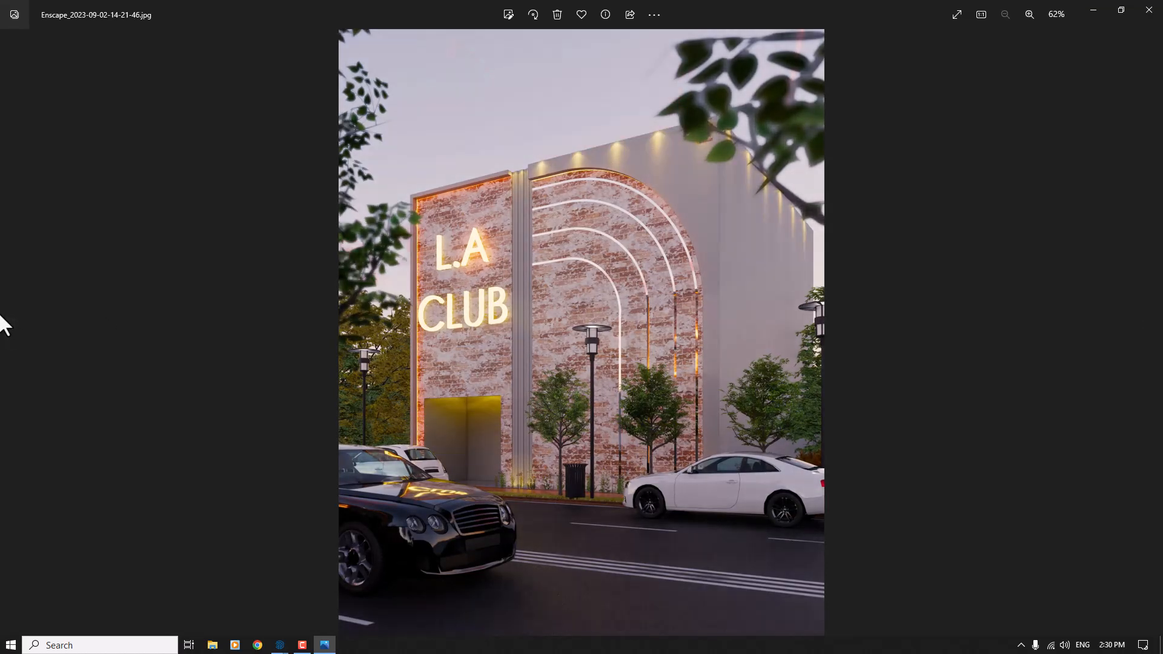
{"action": "key", "text": "Right"}
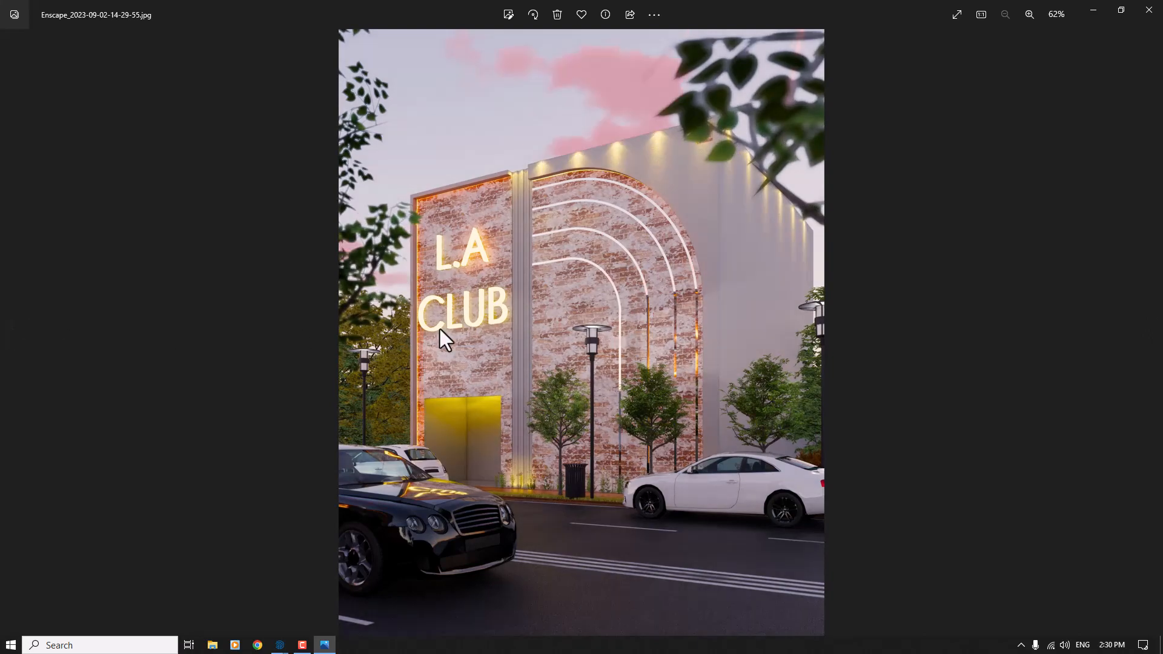
- Examine the black car, entrance and pavement in the new render up close, and return to the earlier render
{"action": "scroll", "coordinate": [490, 538], "scroll_direction": "up", "scroll_amount": 5}
{"action": "left_click_drag", "start_coordinate": [468, 548], "coordinate": [259, 499]}
{"action": "scroll", "coordinate": [259, 495], "scroll_direction": "up", "scroll_amount": 5}
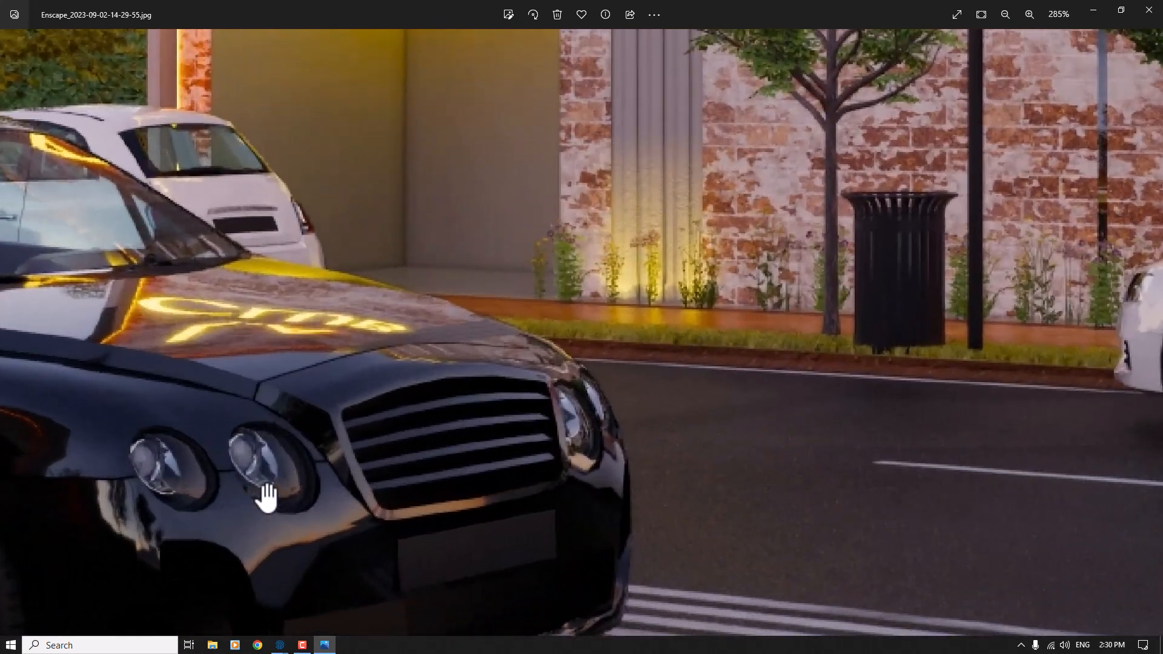
{"action": "scroll", "coordinate": [336, 372], "scroll_direction": "down", "scroll_amount": 5}
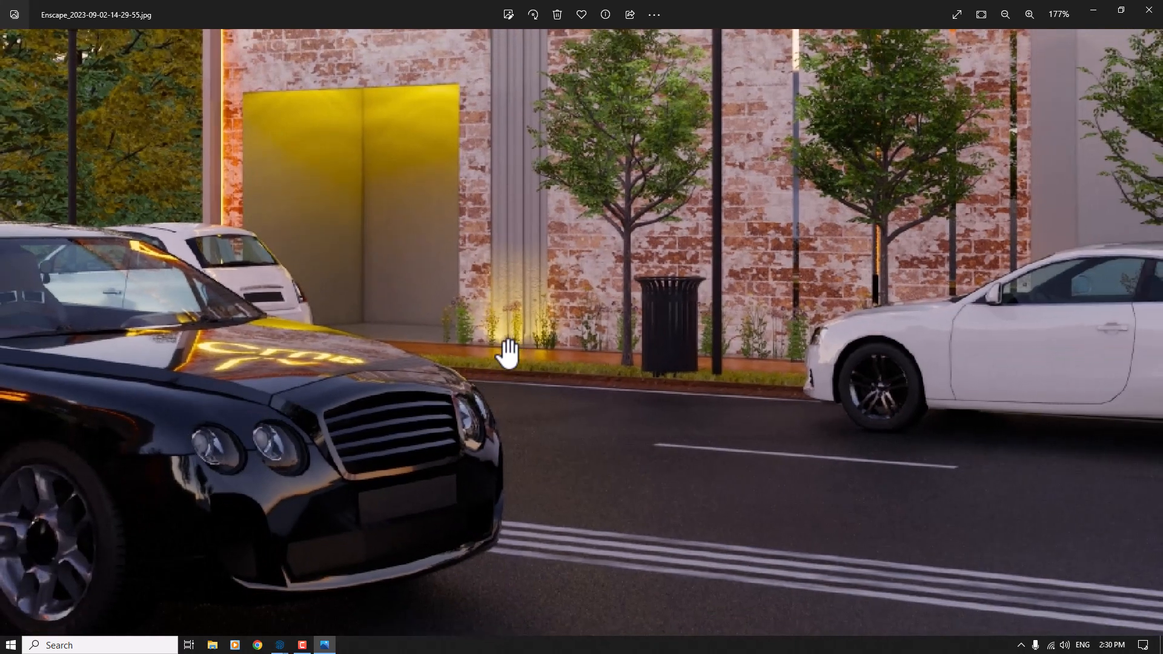
{"action": "scroll", "coordinate": [626, 430], "scroll_direction": "up", "scroll_amount": 1}
{"action": "scroll", "coordinate": [627, 430], "scroll_direction": "down", "scroll_amount": 3}
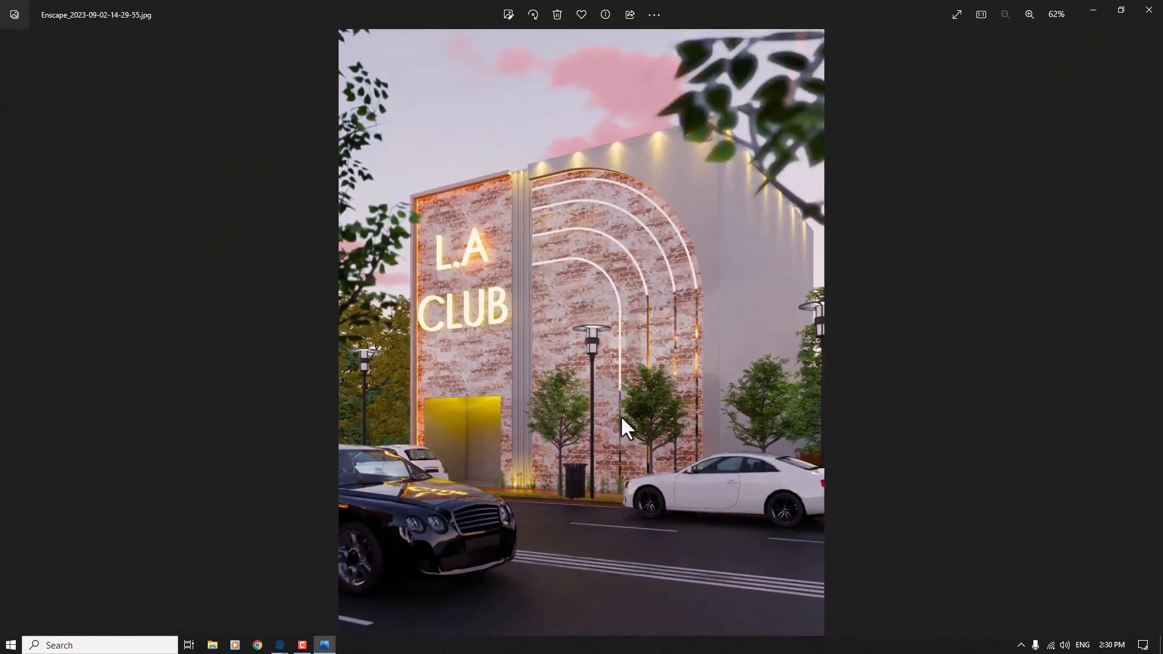
{"action": "key", "text": "Left"}
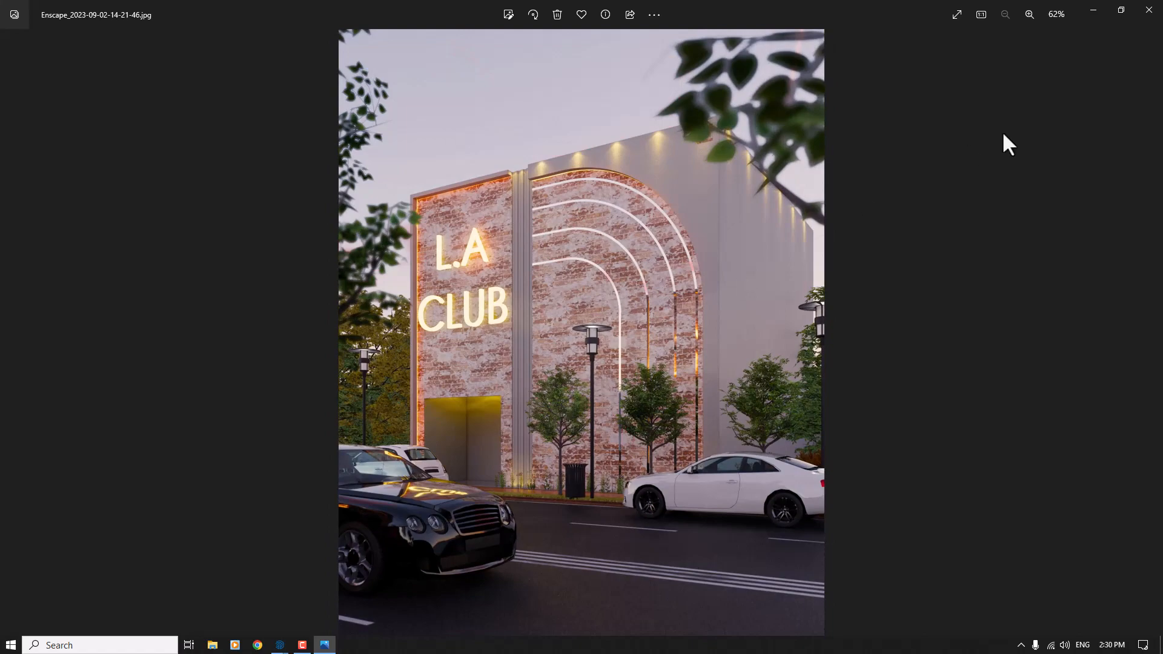
- Switch to the SketchUp model and examine the club building and the street in front of it from several angles
{"action": "mouse_move", "coordinate": [281, 649]}
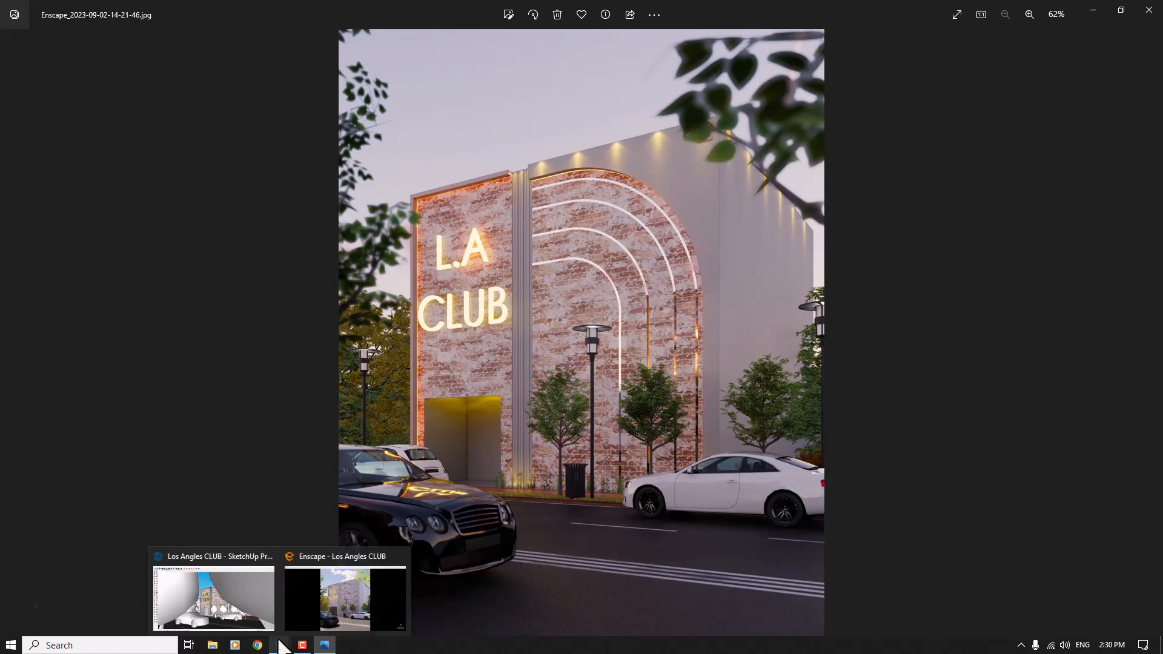
{"action": "left_click", "coordinate": [239, 611]}
{"action": "mouse_move", "coordinate": [526, 330]}
{"action": "middle_mouse_down"}
{"action": "mouse_move", "coordinate": [525, 506]}
{"action": "mouse_move", "coordinate": [387, 533]}
{"action": "middle_mouse_up"}
{"action": "scroll", "coordinate": [599, 260], "scroll_direction": "down", "scroll_amount": 5}
{"action": "mouse_move", "coordinate": [600, 261]}
{"action": "middle_mouse_down"}
{"action": "mouse_move", "coordinate": [462, 397]}
{"action": "mouse_move", "coordinate": [693, 293]}
{"action": "middle_mouse_up"}
{"action": "scroll", "coordinate": [460, 399], "scroll_direction": "up", "scroll_amount": 4}
{"action": "scroll", "coordinate": [461, 398], "scroll_direction": "up", "scroll_amount": 2}
{"action": "scroll", "coordinate": [597, 329], "scroll_direction": "down", "scroll_amount": 3}
{"action": "middle_click_drag", "start_coordinate": [597, 332], "coordinate": [662, 290]}
{"action": "scroll", "coordinate": [674, 212], "scroll_direction": "up", "scroll_amount": 5}
{"action": "scroll", "coordinate": [678, 219], "scroll_direction": "down", "scroll_amount": 3}
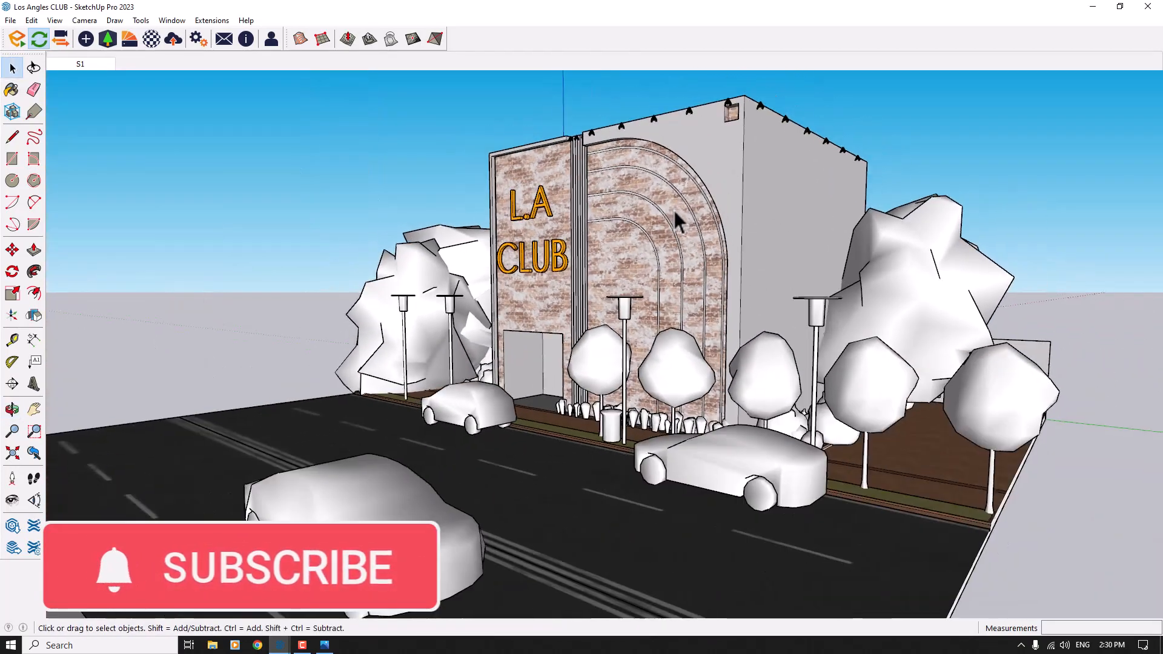
{"action": "middle_click_drag", "start_coordinate": [680, 218], "coordinate": [685, 208]}
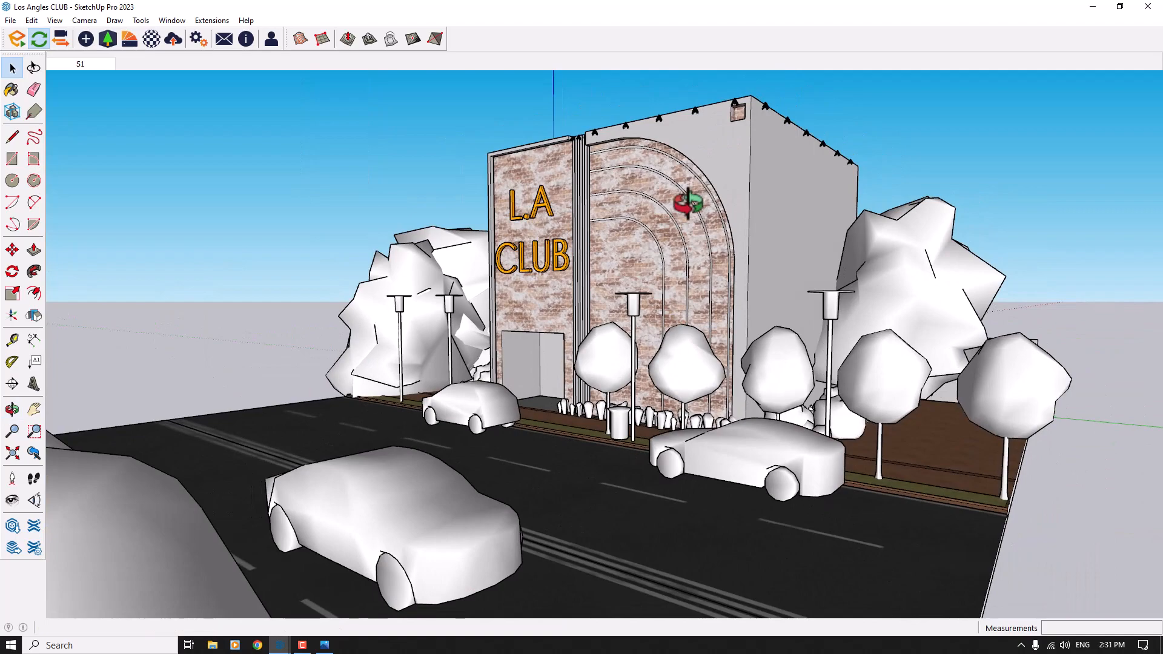